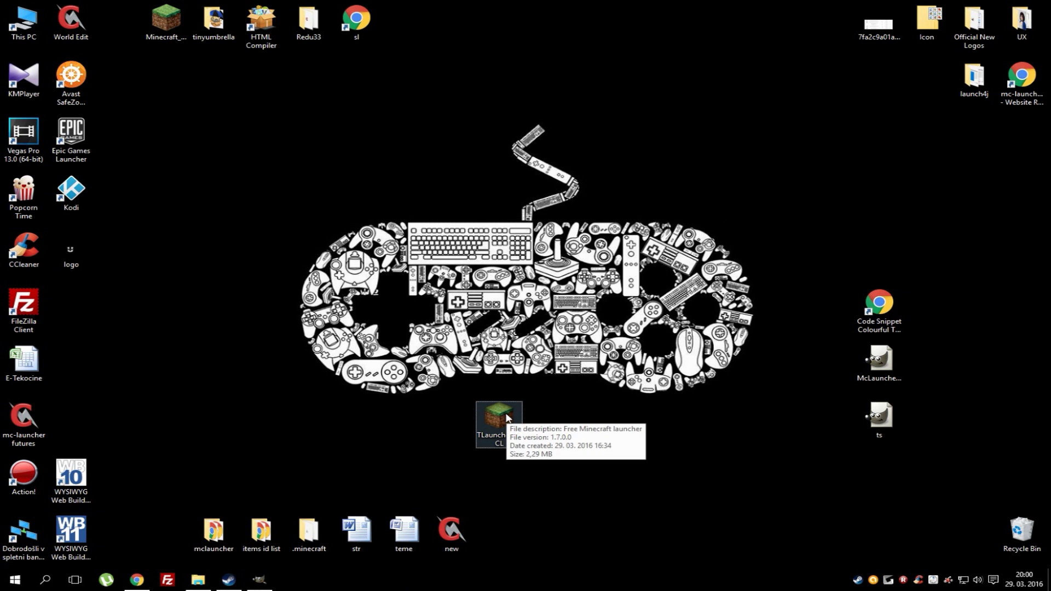
Step: Launch TLauncher and open 'Create and manage accounts...' from the account dropdown
double_click(499, 431)
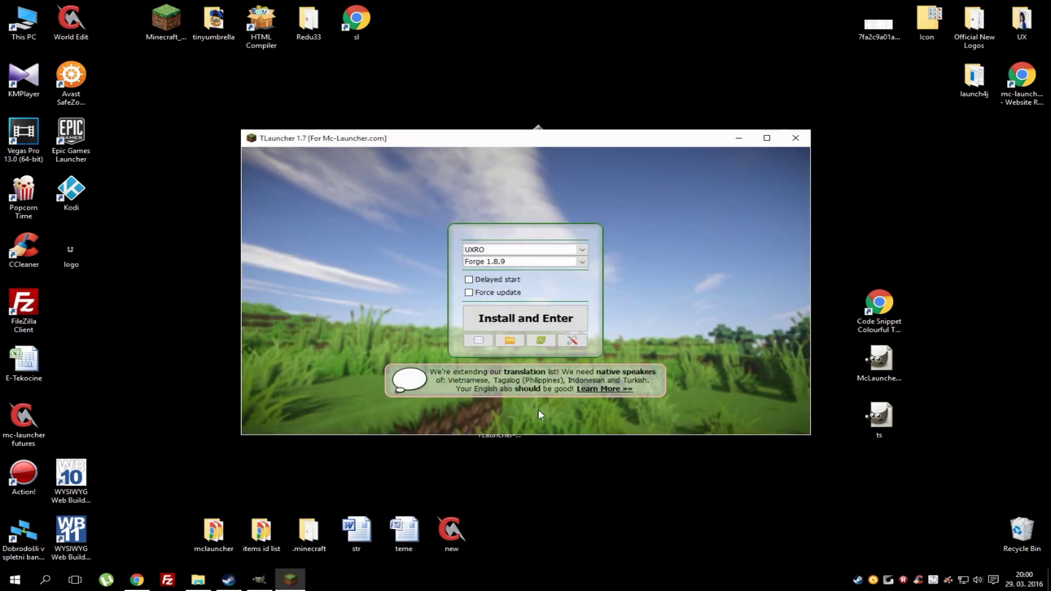
left_click(496, 249)
left_click(580, 261)
left_click(482, 251)
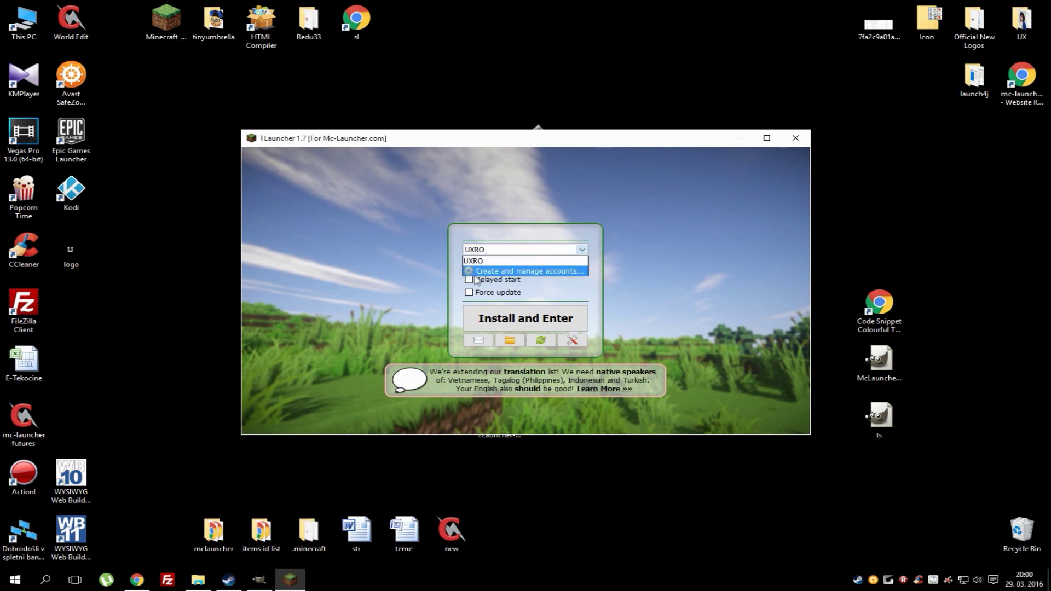
left_click(535, 271)
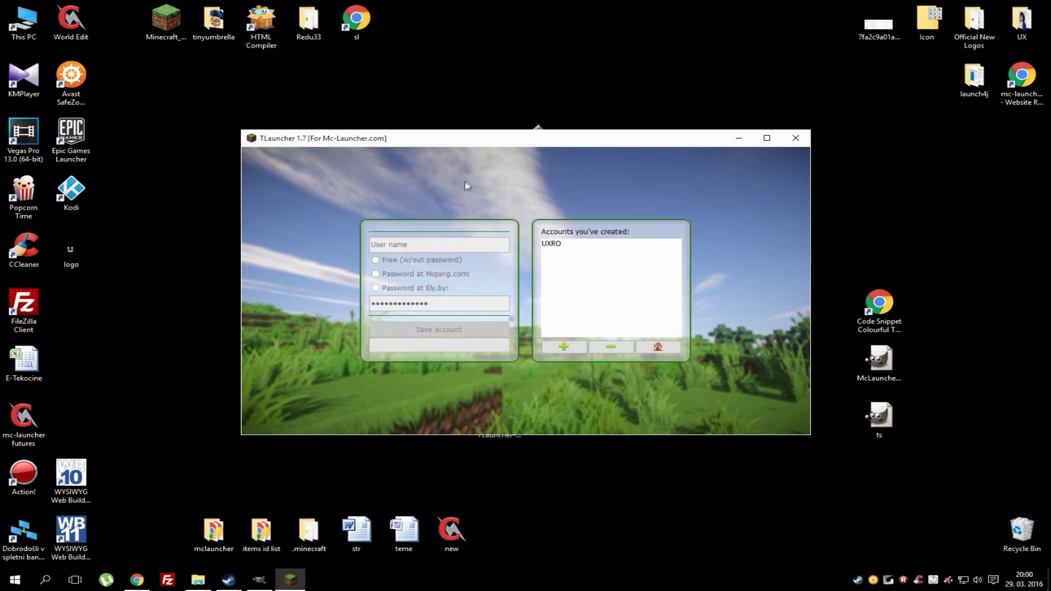
Step: Create a free account without a password under a new user name and save it
left_click(564, 346)
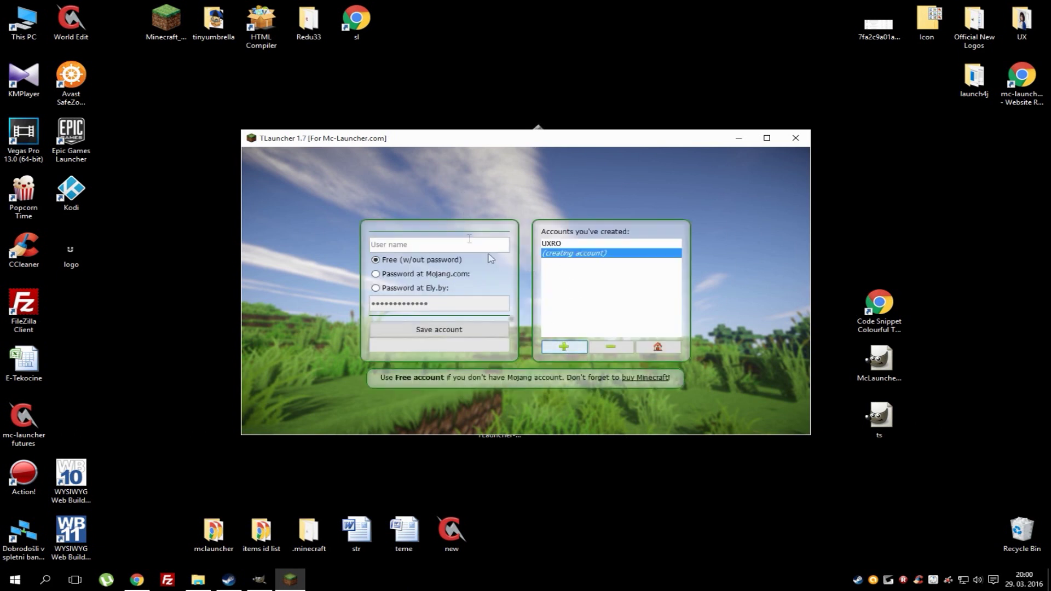
left_click(400, 263)
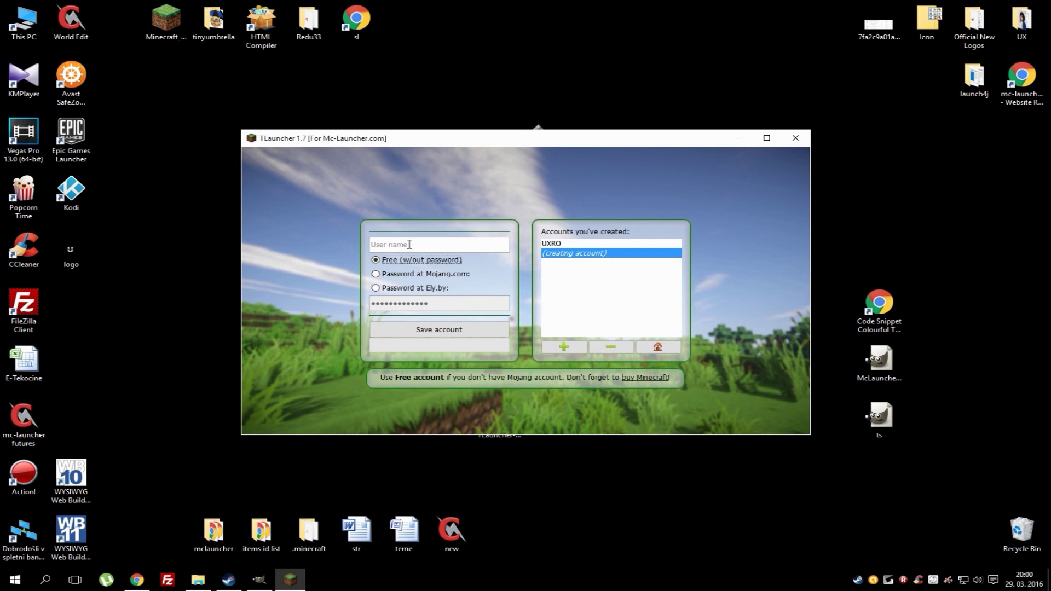
left_click(409, 245)
type("35ui435tn794358p34")
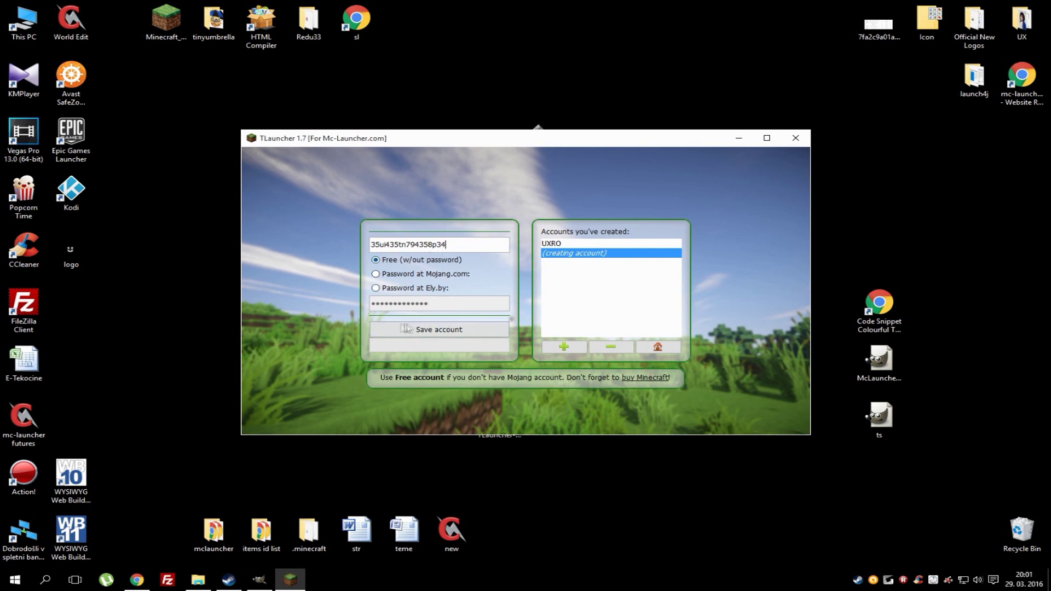
left_click(461, 331)
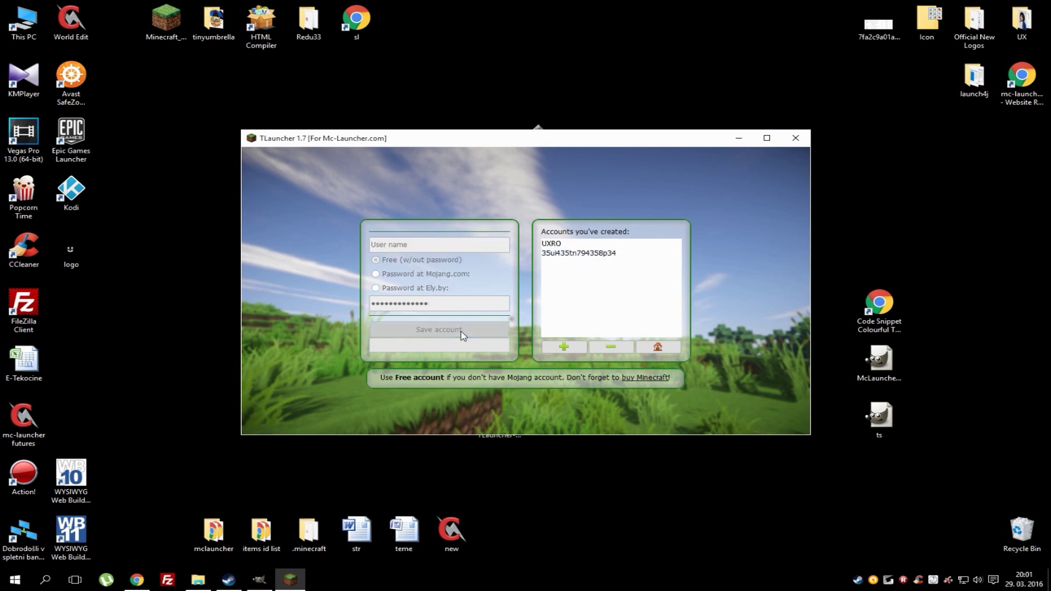
Step: Select the newly created account on the main launch panel, then switch to Chrome's Google page
left_click(663, 348)
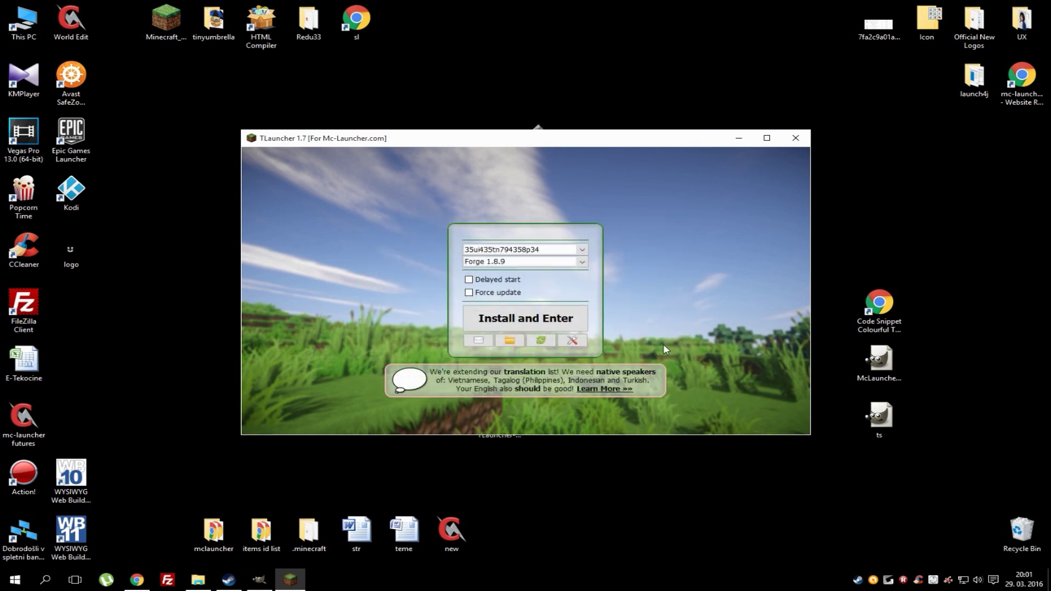
left_click(553, 252)
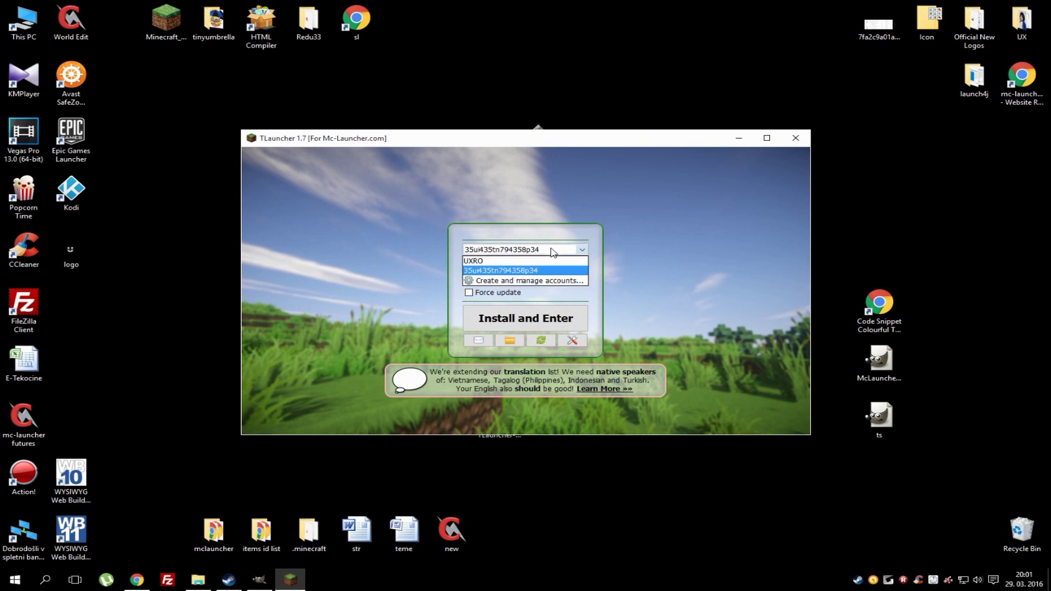
left_click(497, 261)
left_click(500, 250)
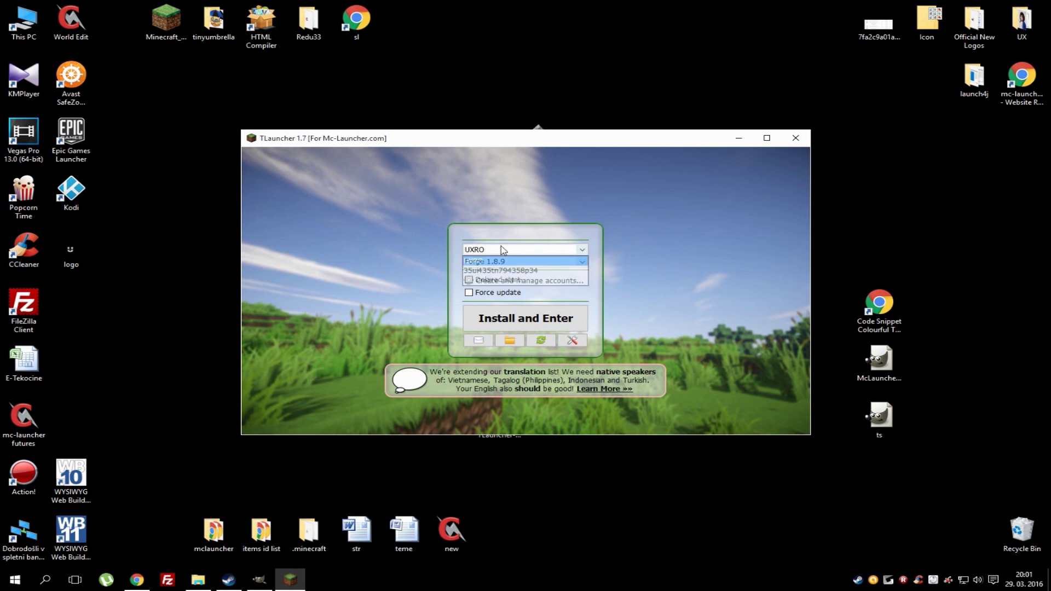
left_click(500, 271)
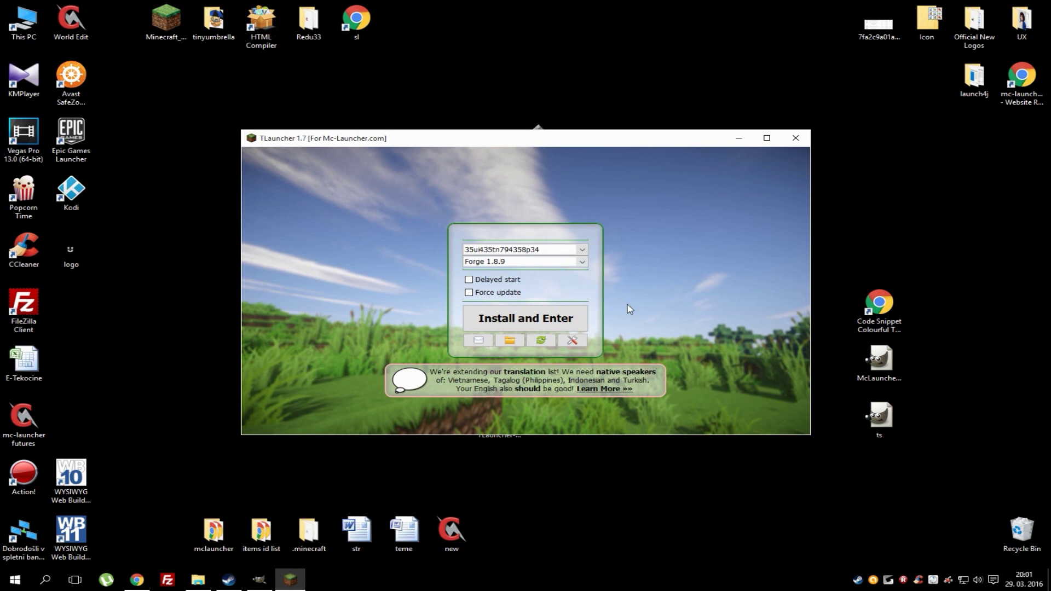
left_click(137, 580)
left_click(378, 351)
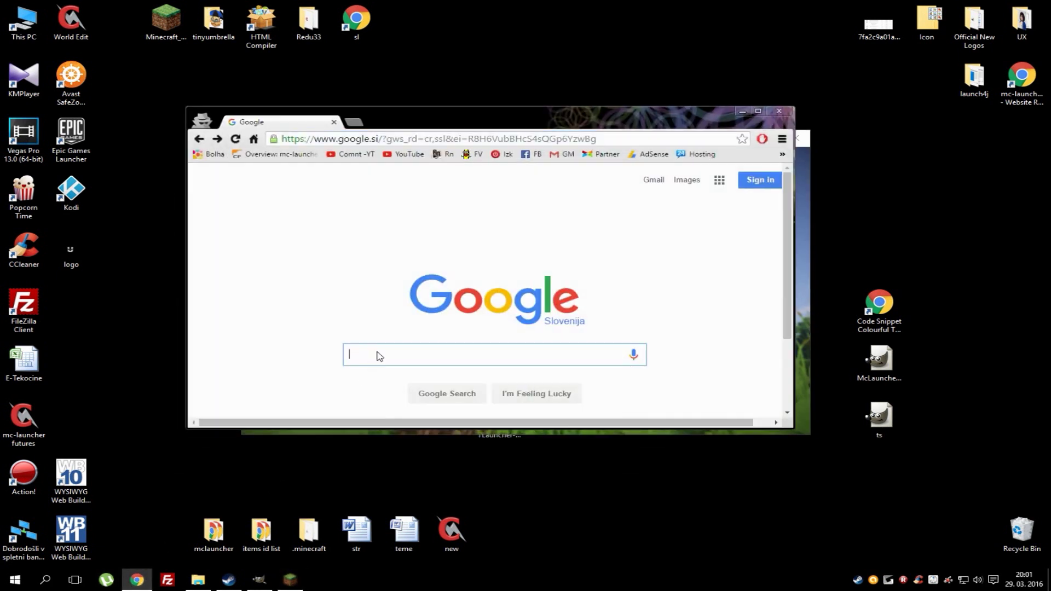
Step: Search Google for 'too many items' and open the TooManyItems Minecraft Forum thread maximised
type("too many items")
key("Return")
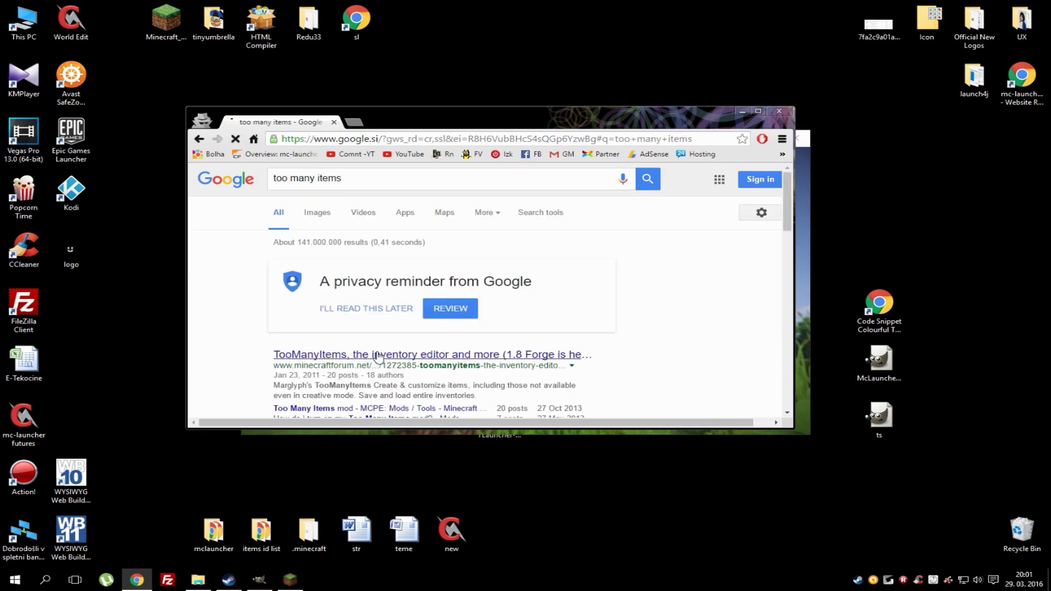
left_click(378, 356)
double_click(512, 110)
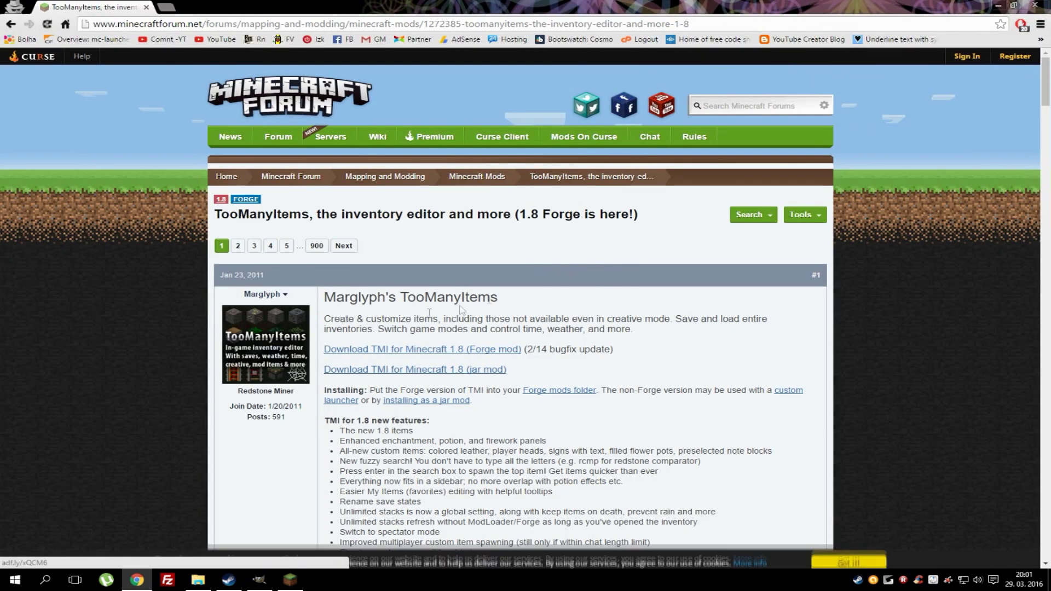
Step: Follow the 'Download TMI for Minecraft 1.8 (Forge mod)' link further down the thread
scroll(569, 290, "down", 1)
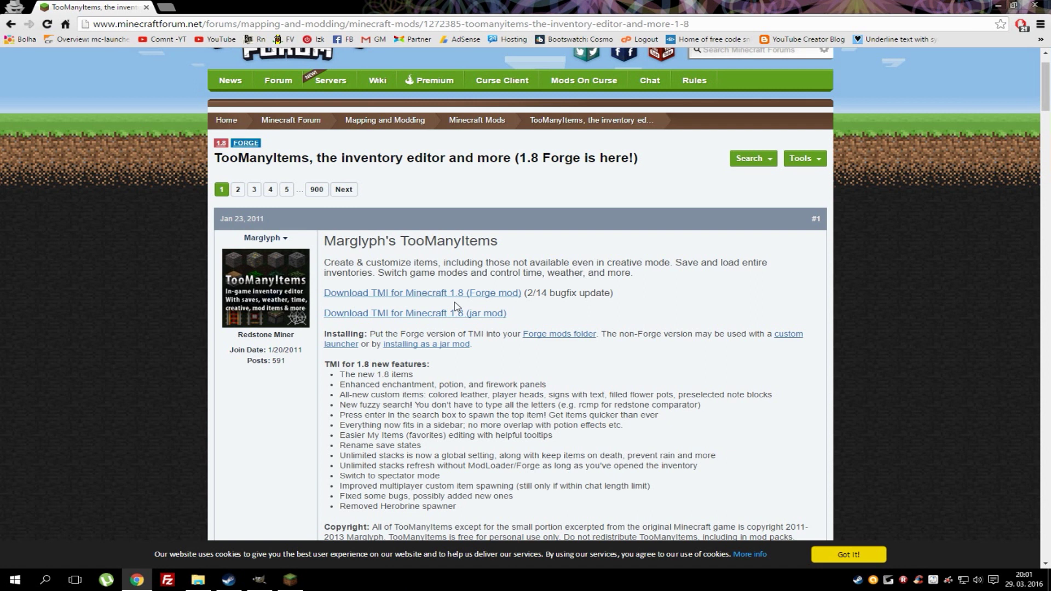
left_click(476, 299)
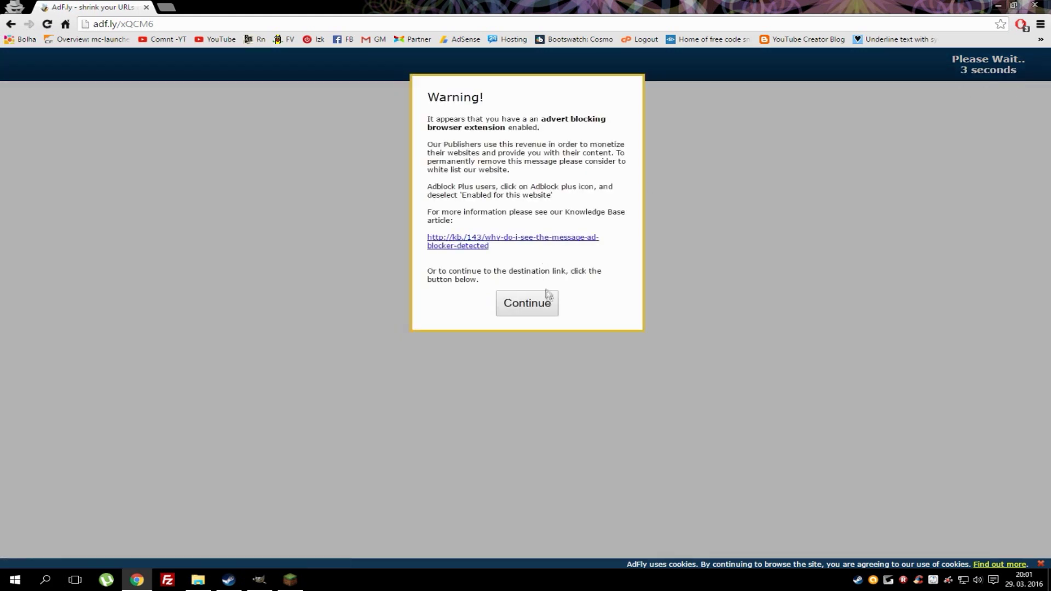
Step: Skip the AdF.ly ad, keep the TooManyItems Forge jar, drag it to the desktop and close Chrome
left_click(546, 295)
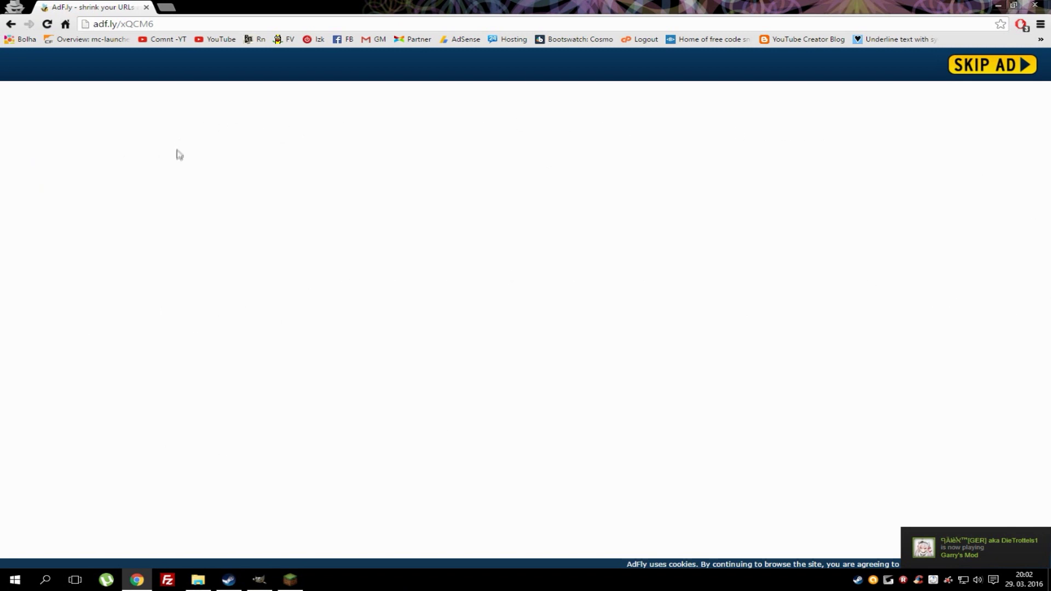
left_click(984, 68)
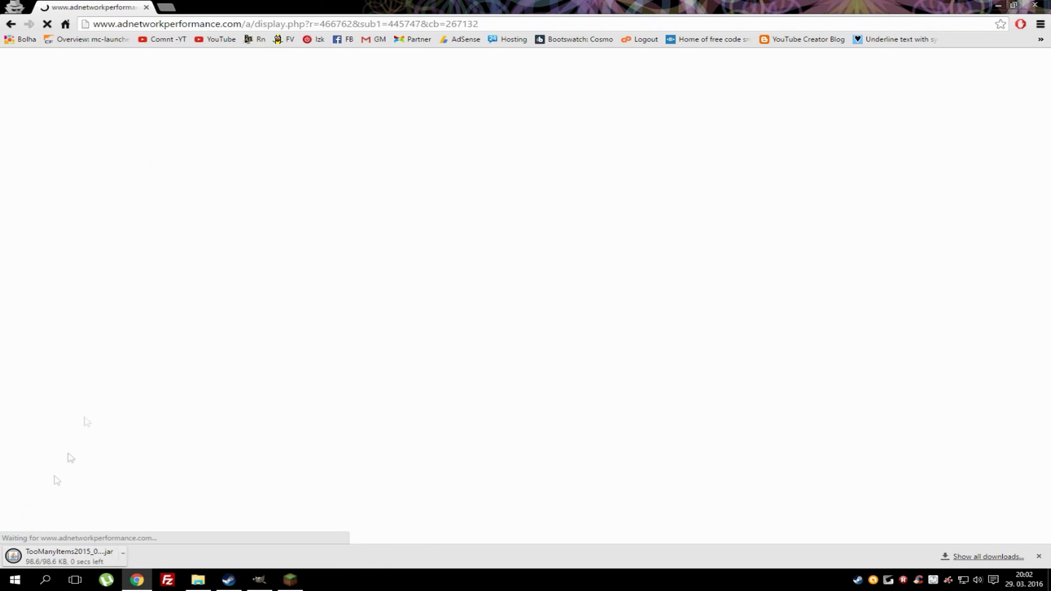
left_click(230, 558)
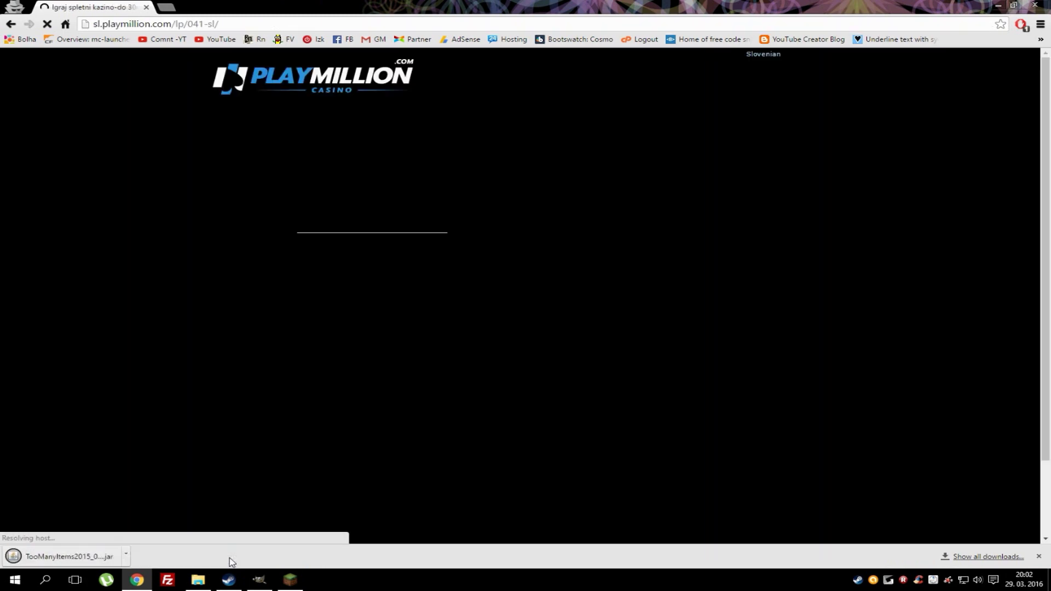
key("super+Down")
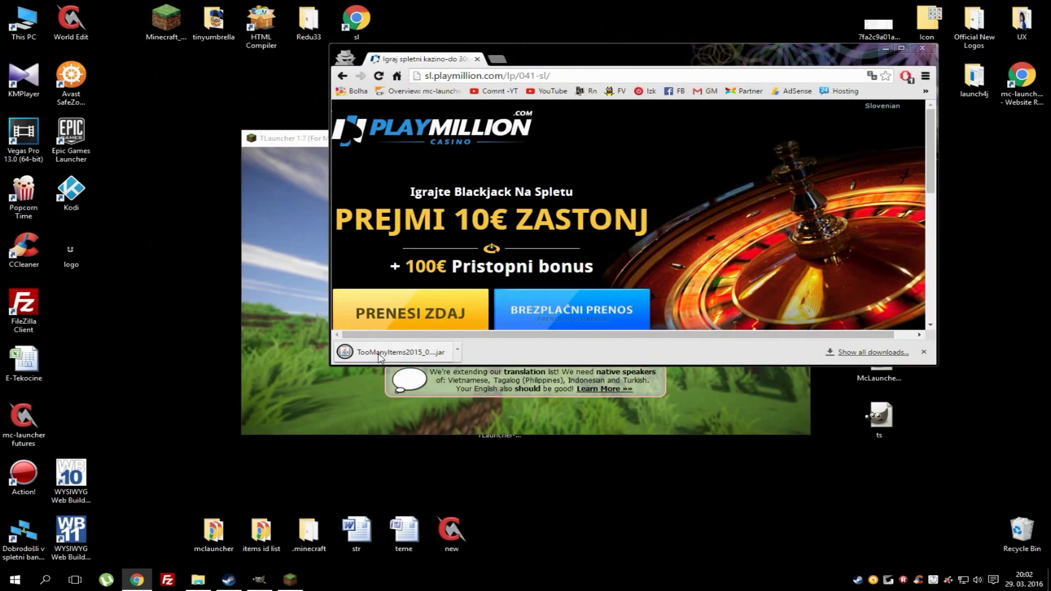
left_click_drag(380, 357, 152, 320)
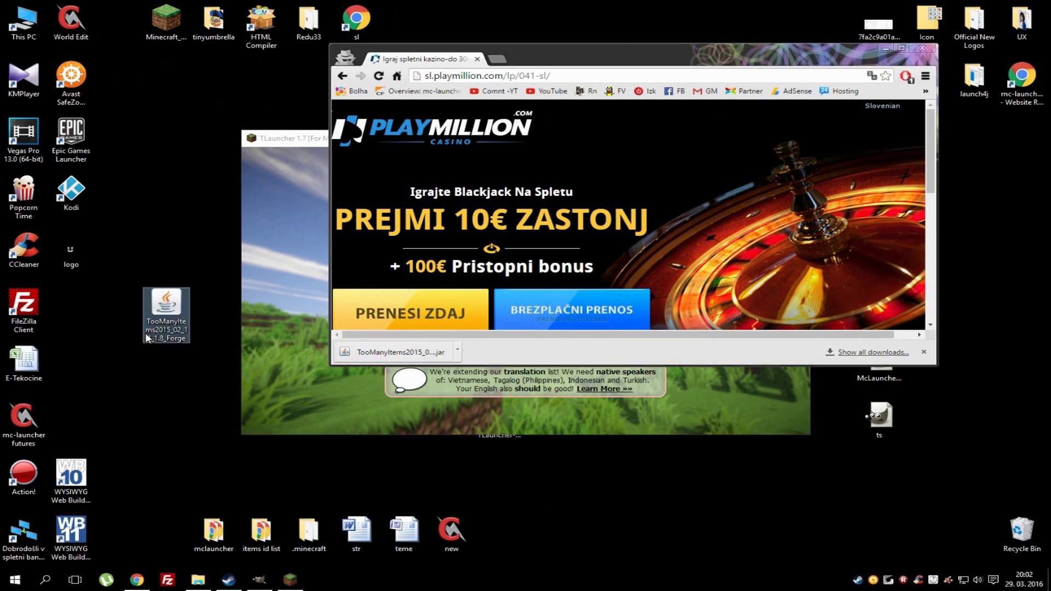
left_click(925, 51)
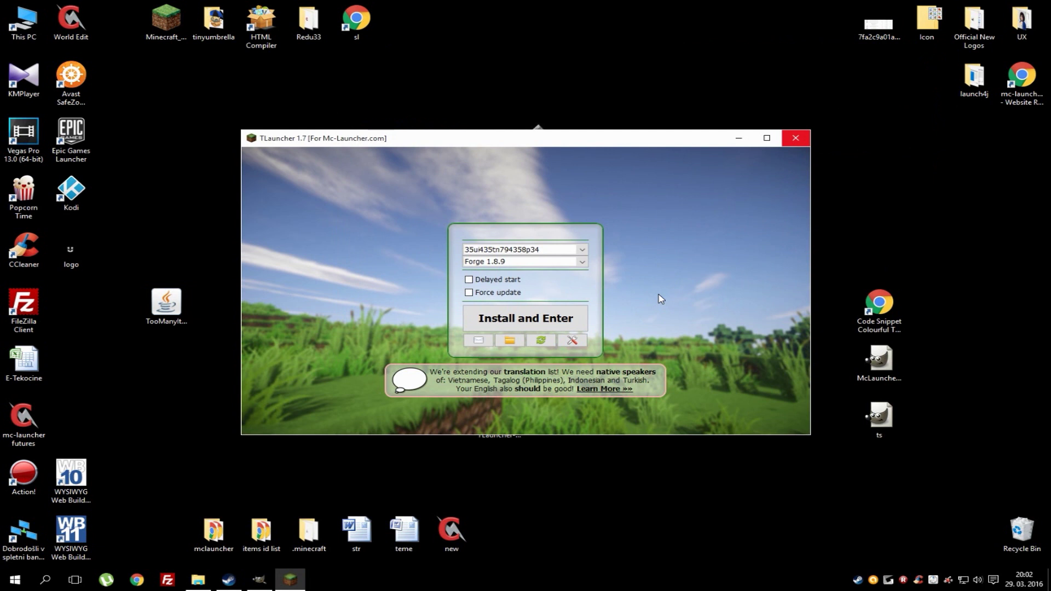
Step: Open the .minecraft folder from TLauncher and create a new folder named 'mods'
left_click(515, 342)
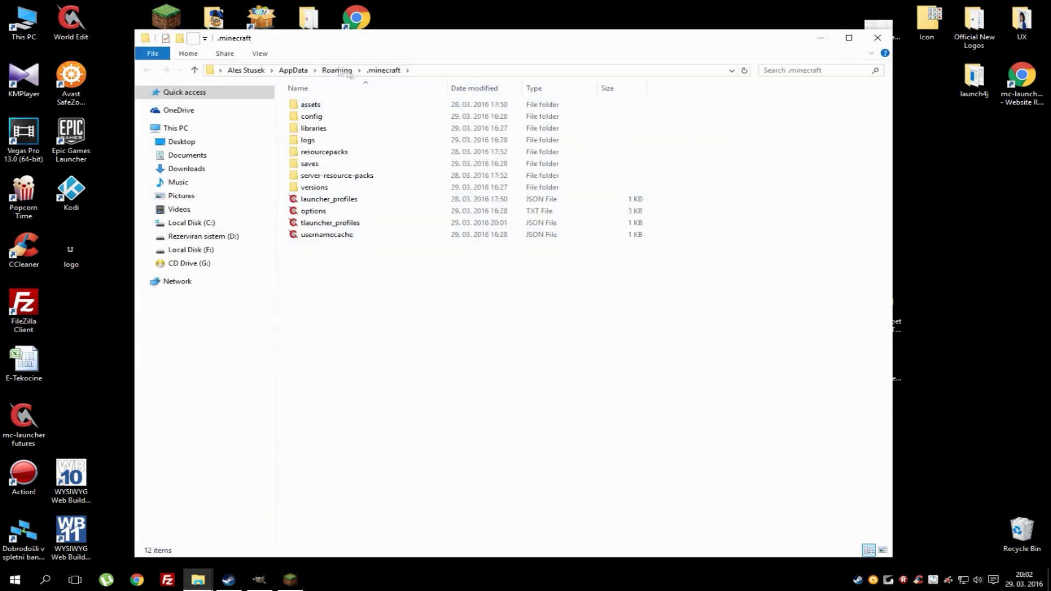
left_click_drag(429, 46, 592, 51)
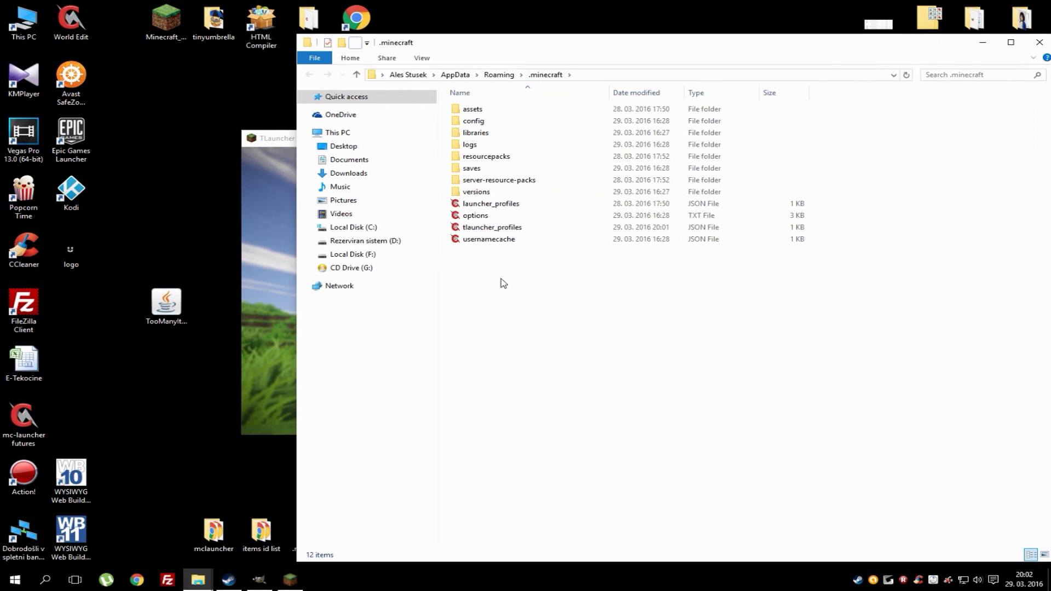
right_click(476, 274)
mouse_move(529, 424)
left_click(678, 428)
type("mods")
key("Return")
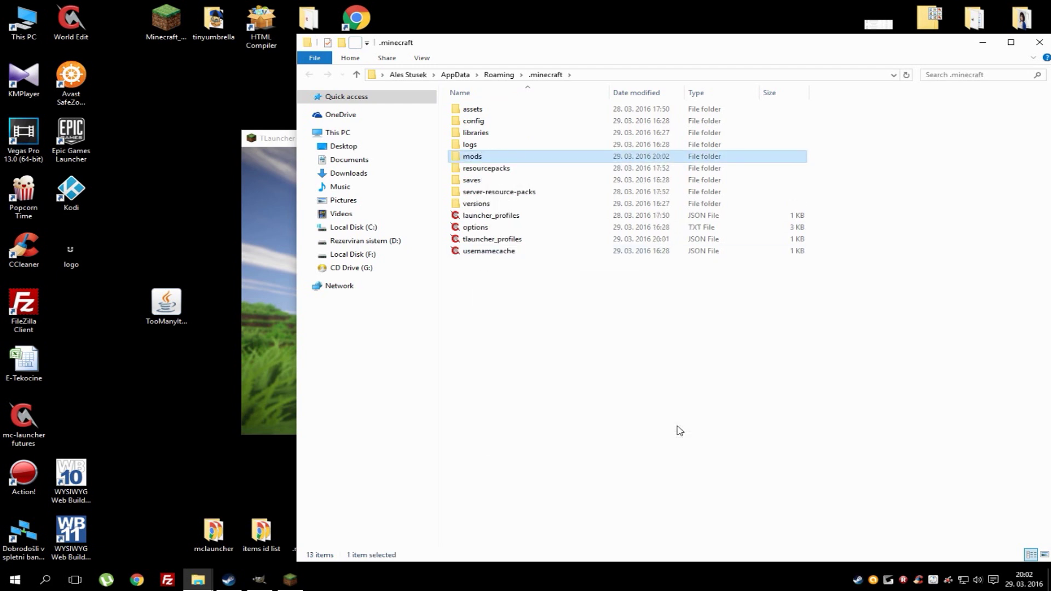
Step: Move the TooManyItems jar from the desktop into the mods folder and return to TLauncher
double_click(465, 159)
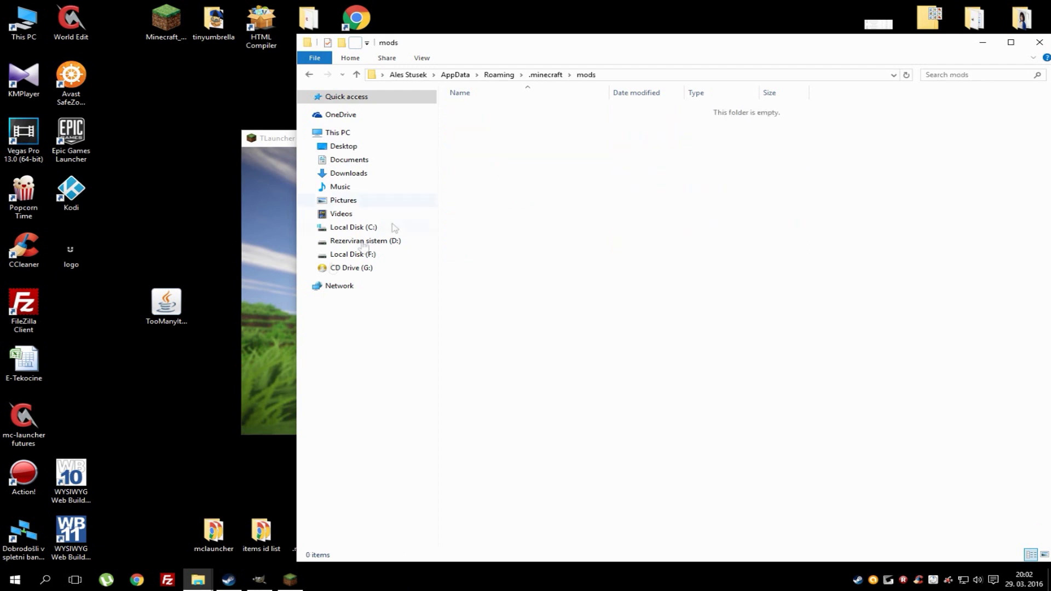
left_click_drag(174, 305, 536, 195)
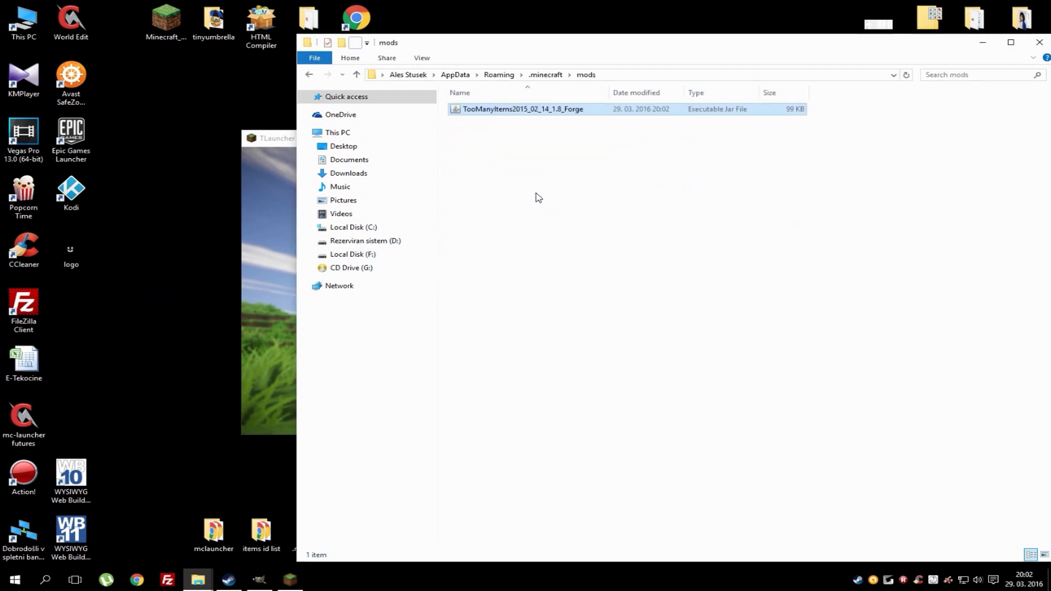
left_click(575, 193)
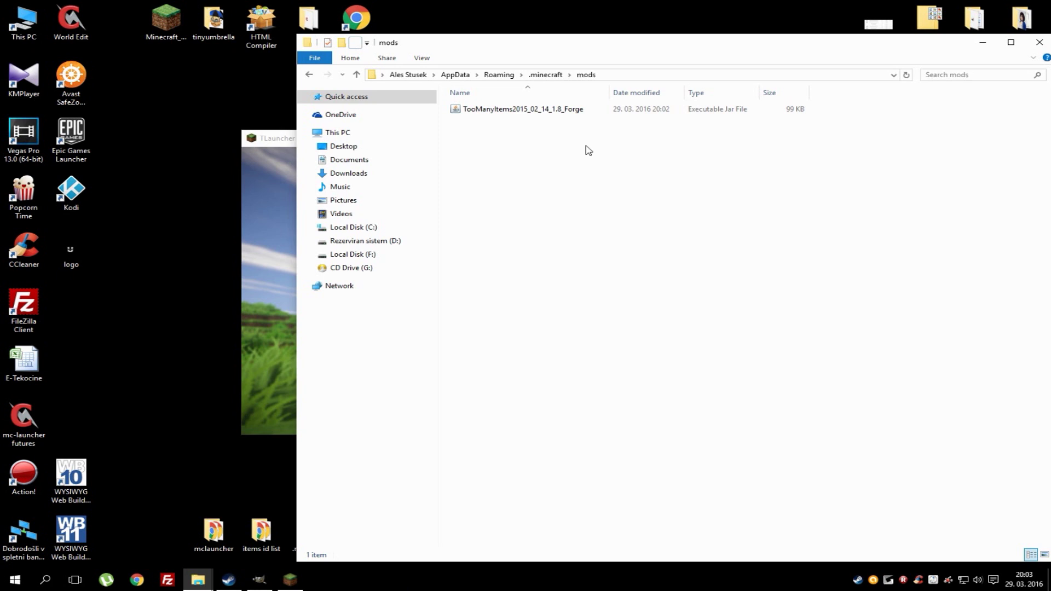
left_click(288, 177)
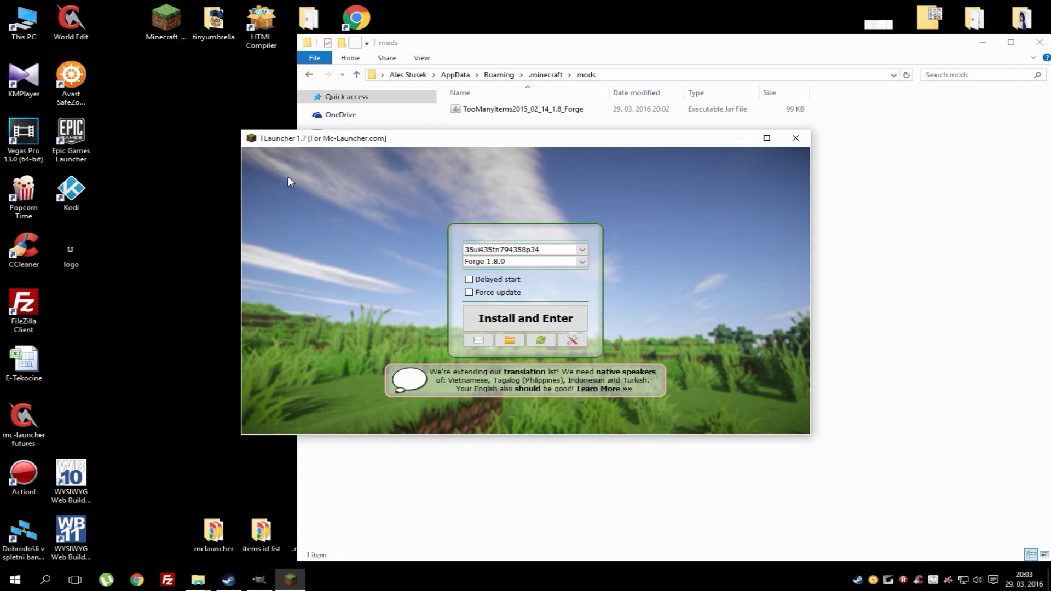
left_click(1041, 43)
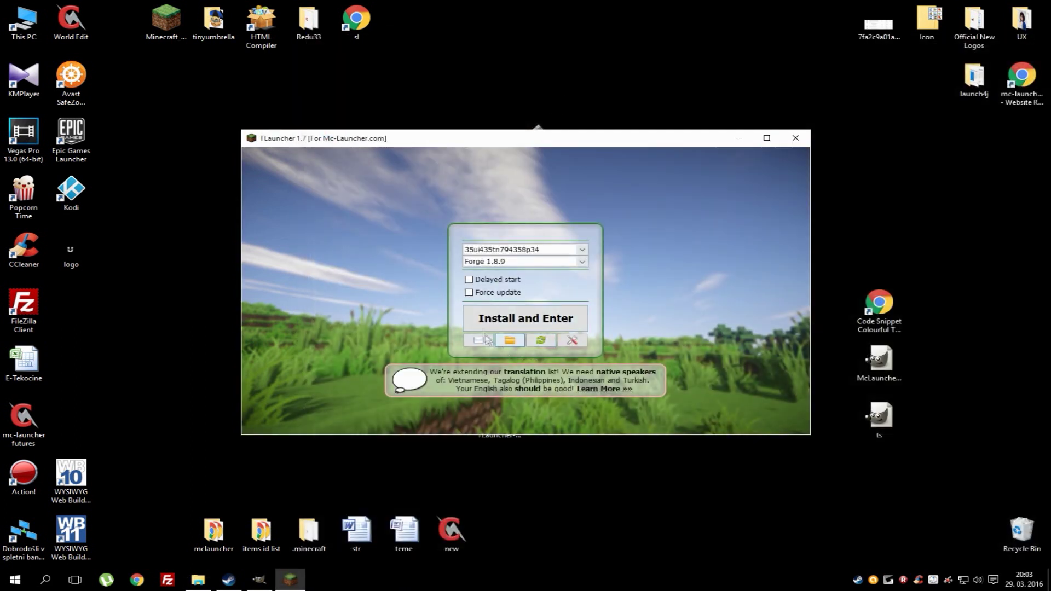
left_click(507, 263)
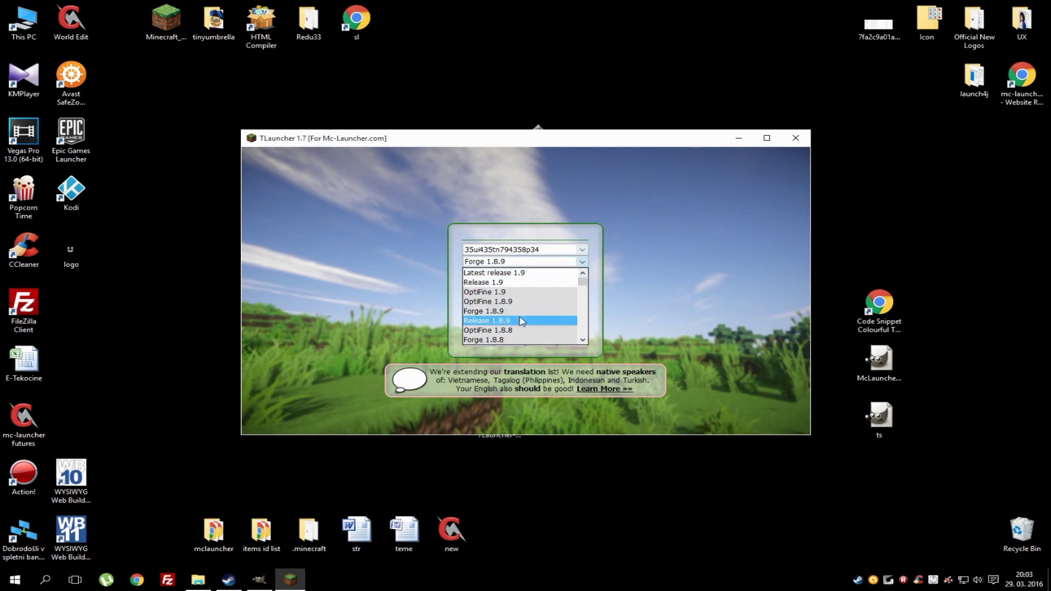
scroll(534, 301, "down", 3)
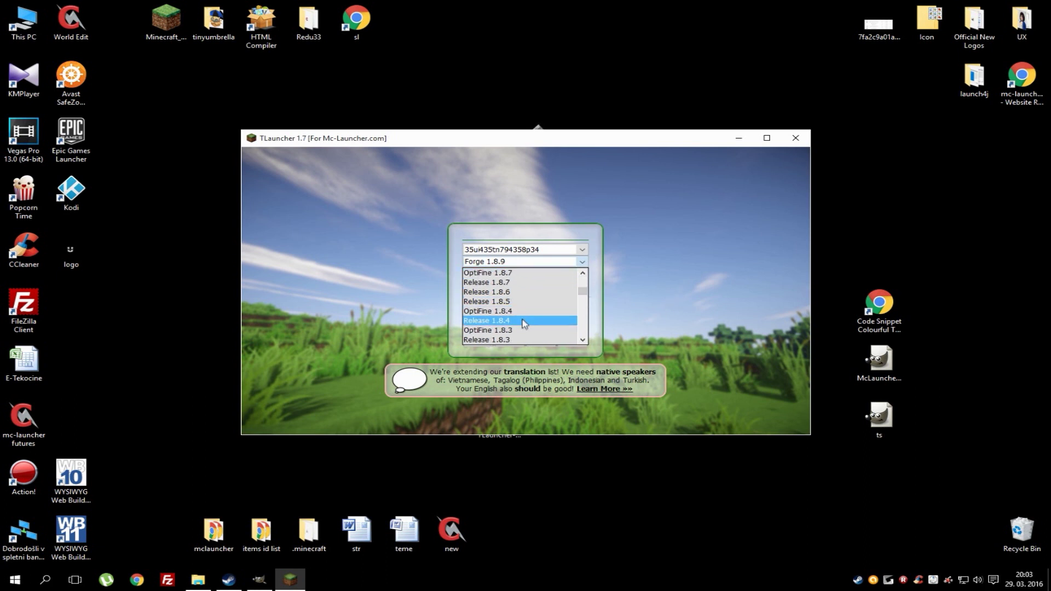
key("Escape")
Step: Raise the Preferences memory allocation slider from 1024 to 2048 MB and save
left_click(572, 340)
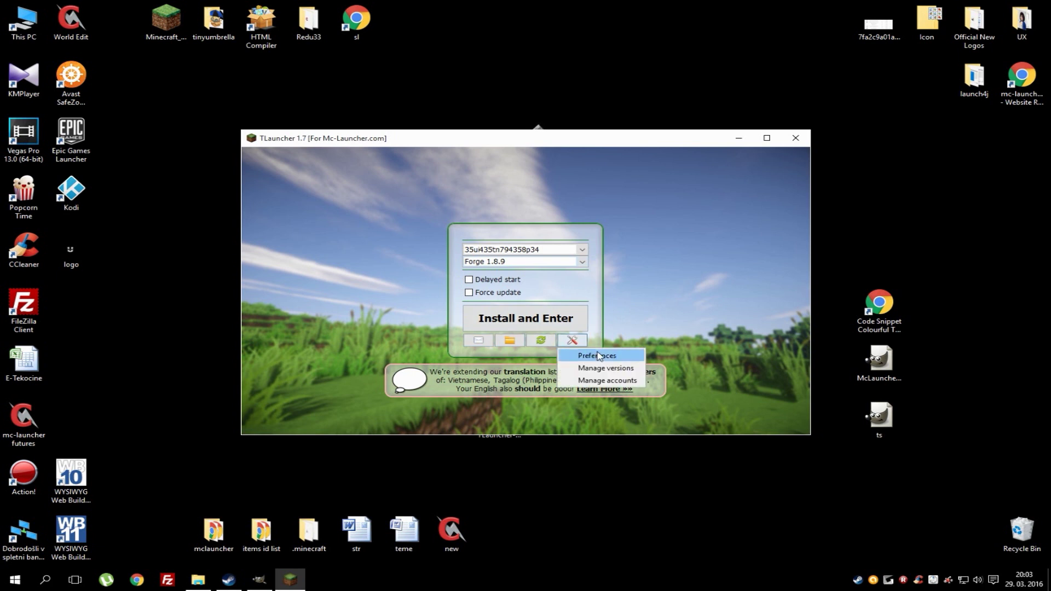
left_click(599, 356)
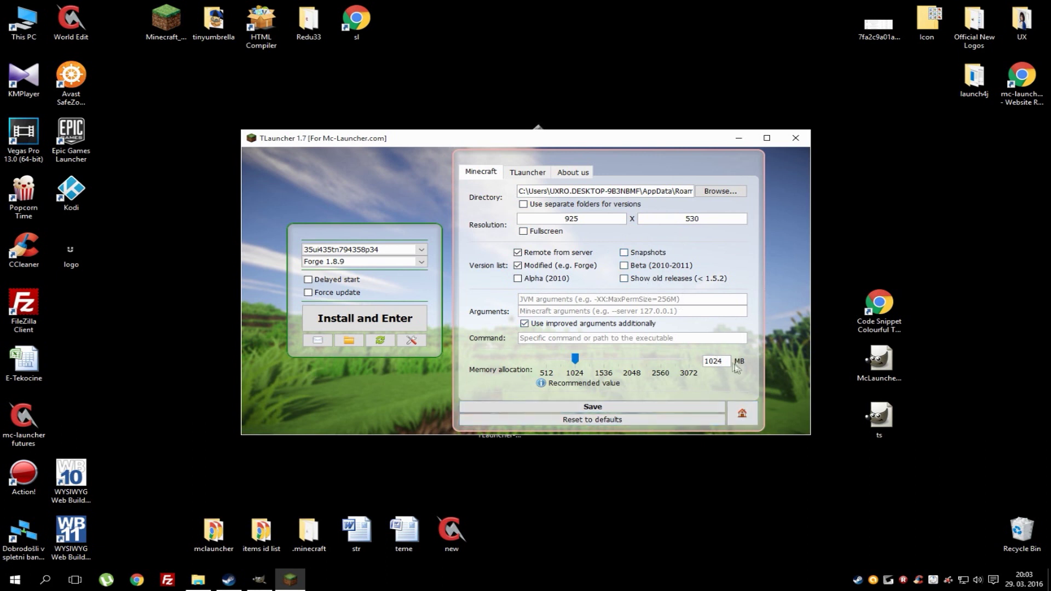
left_click_drag(728, 362, 705, 361)
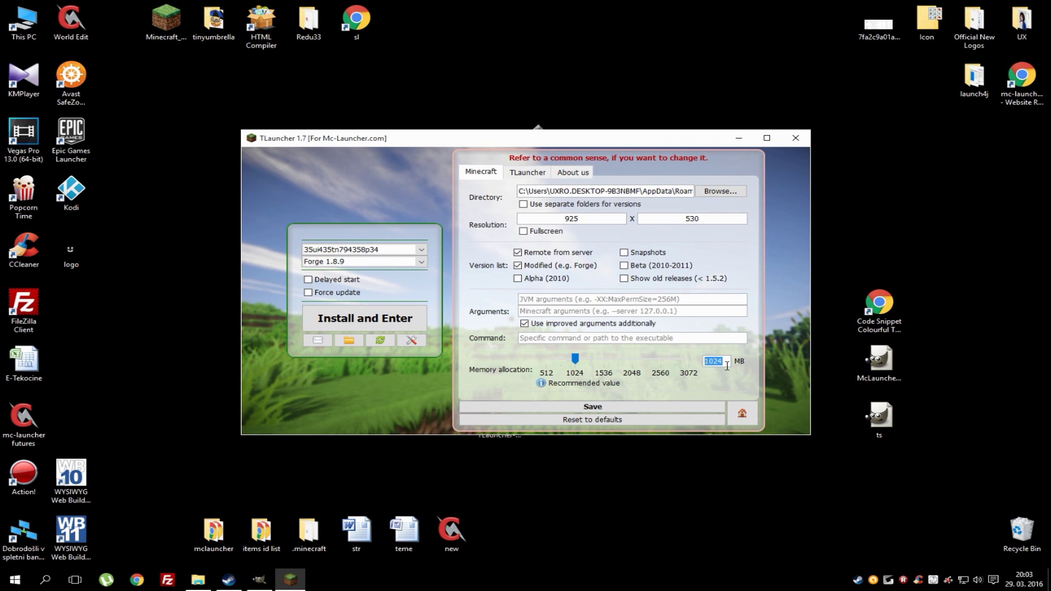
left_click(584, 363)
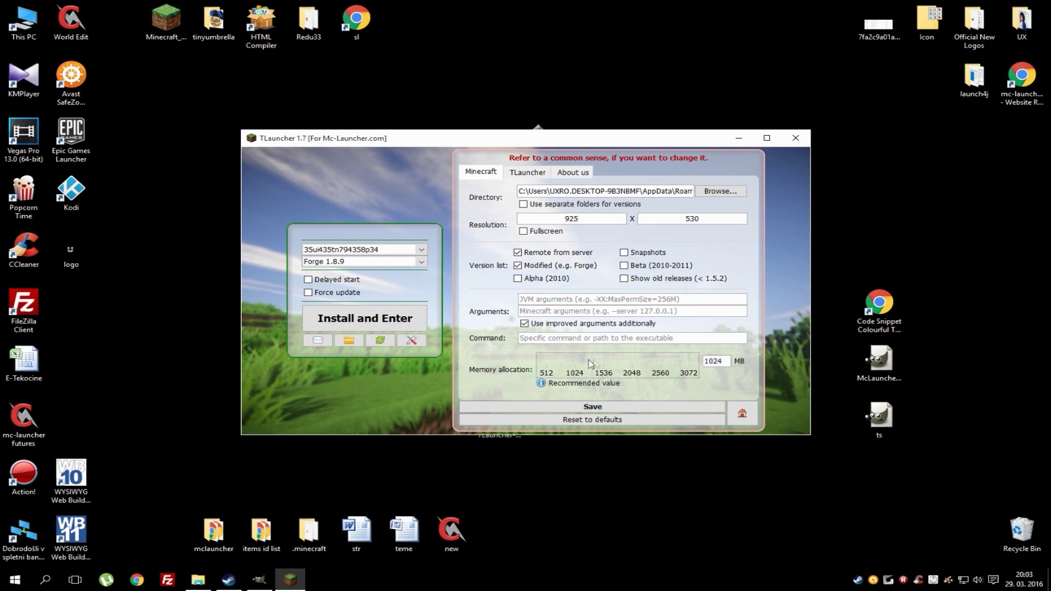
left_click_drag(584, 362, 632, 361)
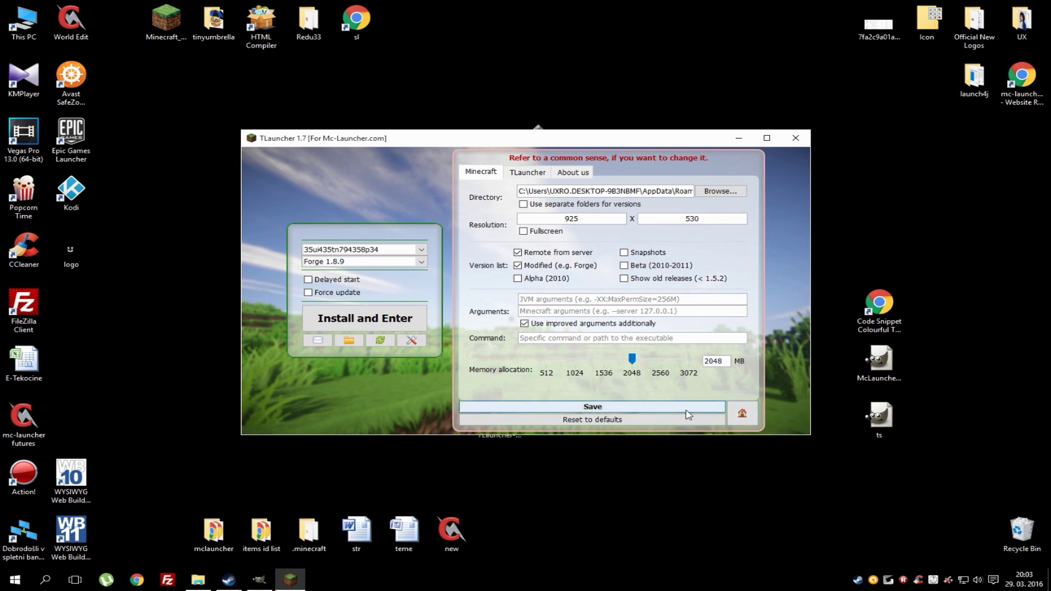
left_click(586, 409)
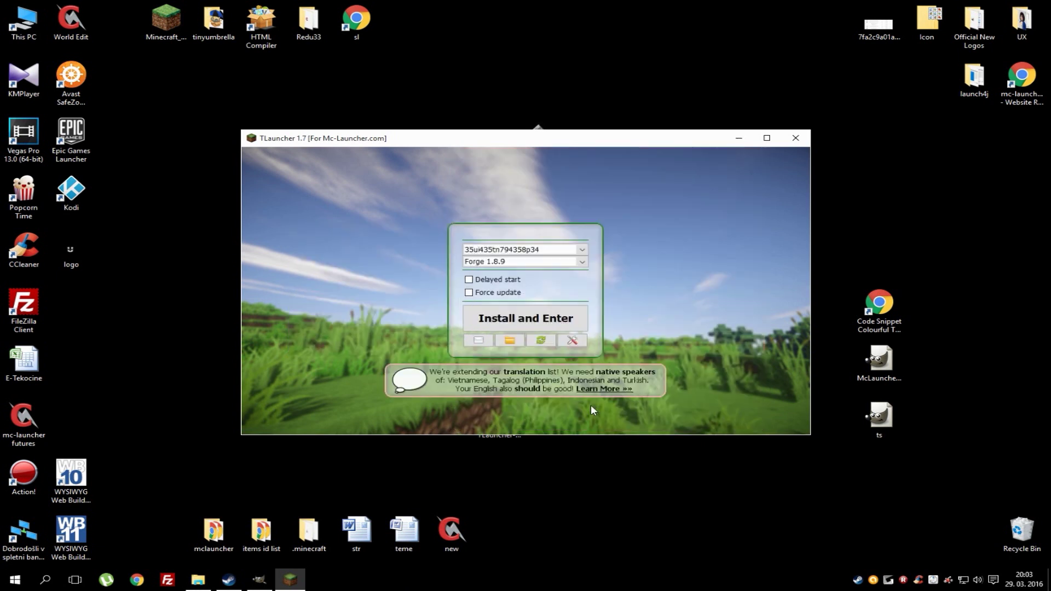
Step: Scroll down the version dropdown and select Forge 1.8 instead of Forge 1.8.9
left_click(505, 265)
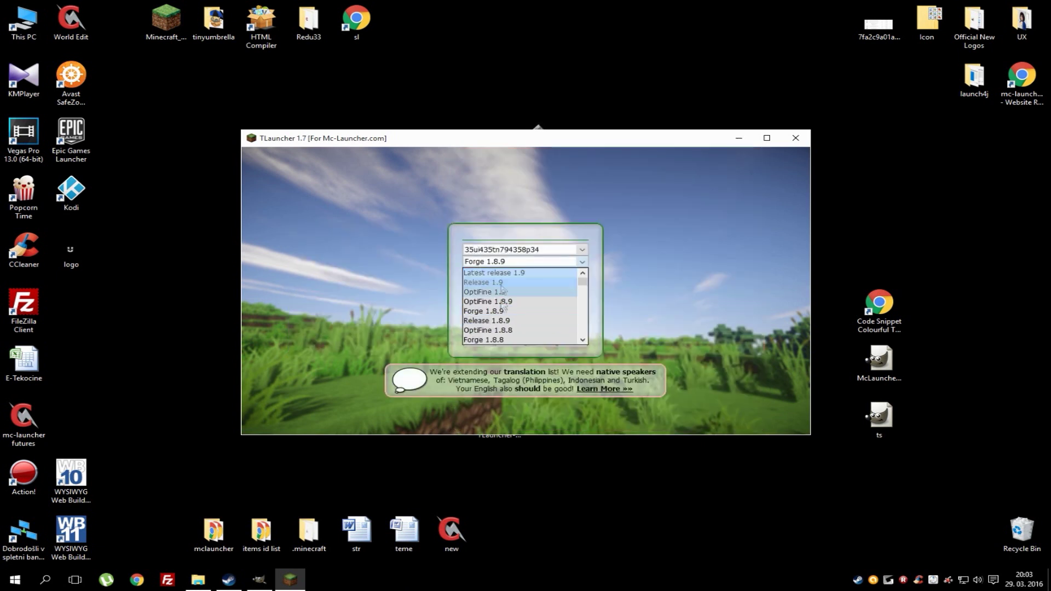
scroll(527, 323, "down", 1)
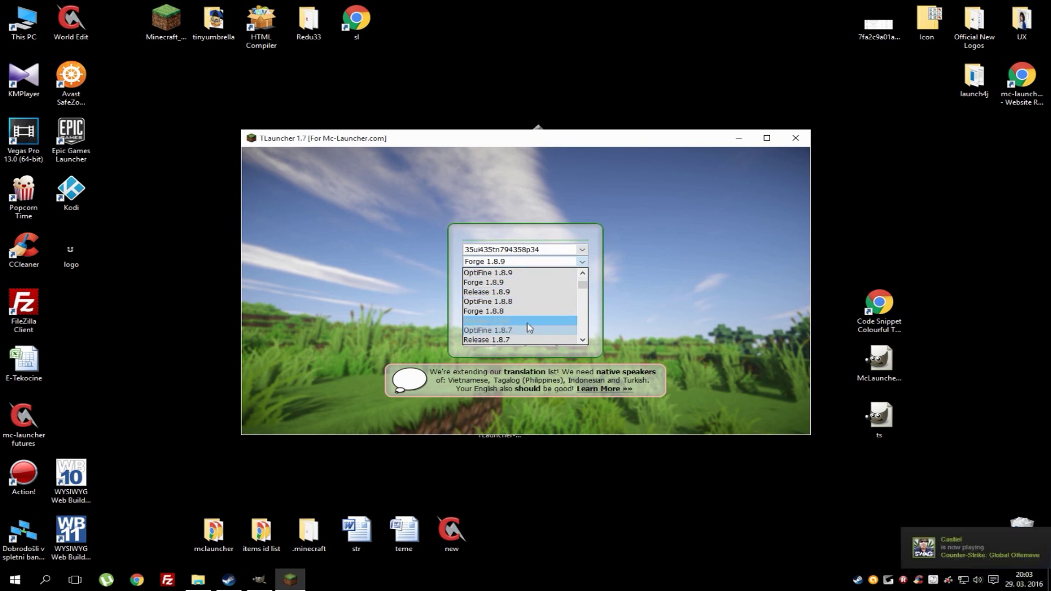
scroll(527, 323, "down", 1)
scroll(526, 322, "down", 1)
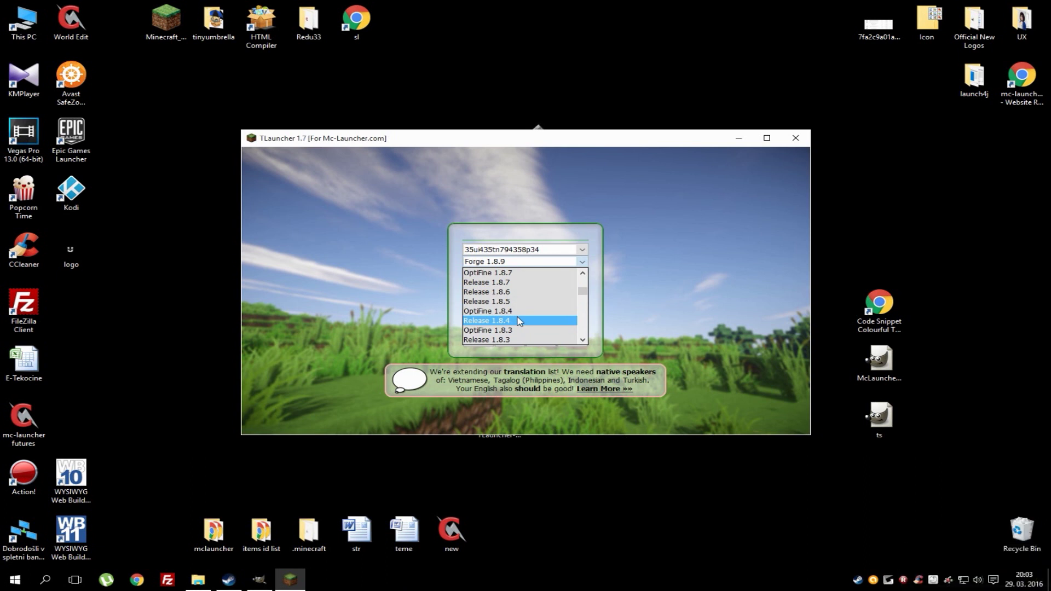
scroll(521, 322, "down", 1)
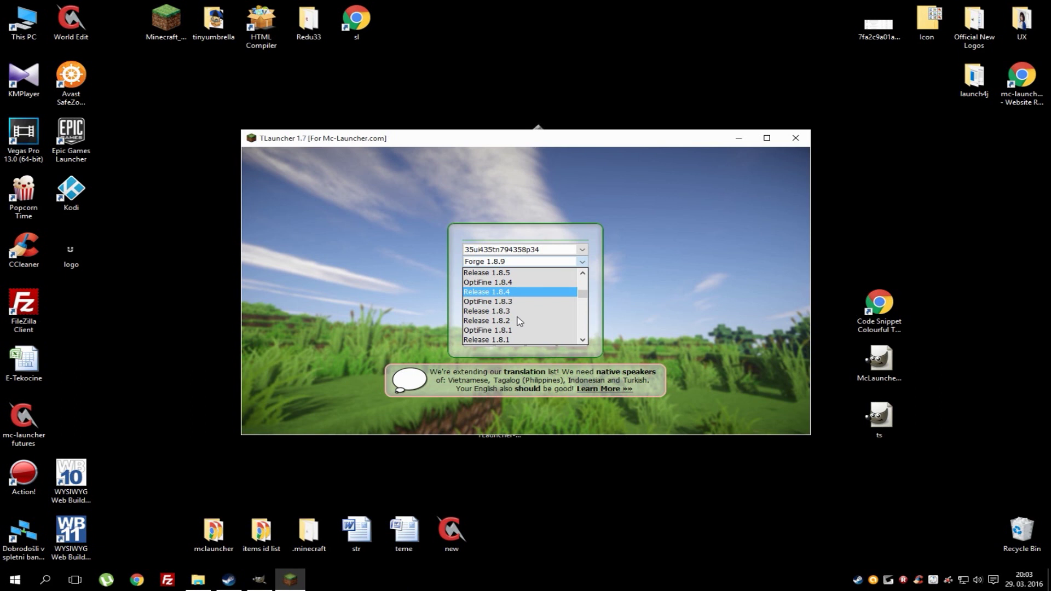
scroll(520, 322, "down", 1)
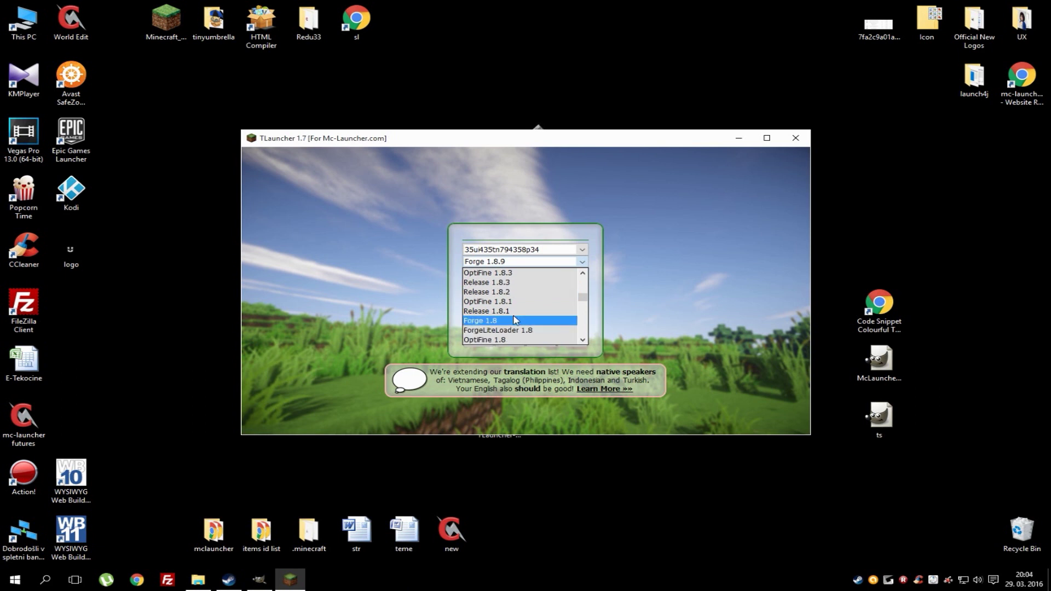
left_click(486, 321)
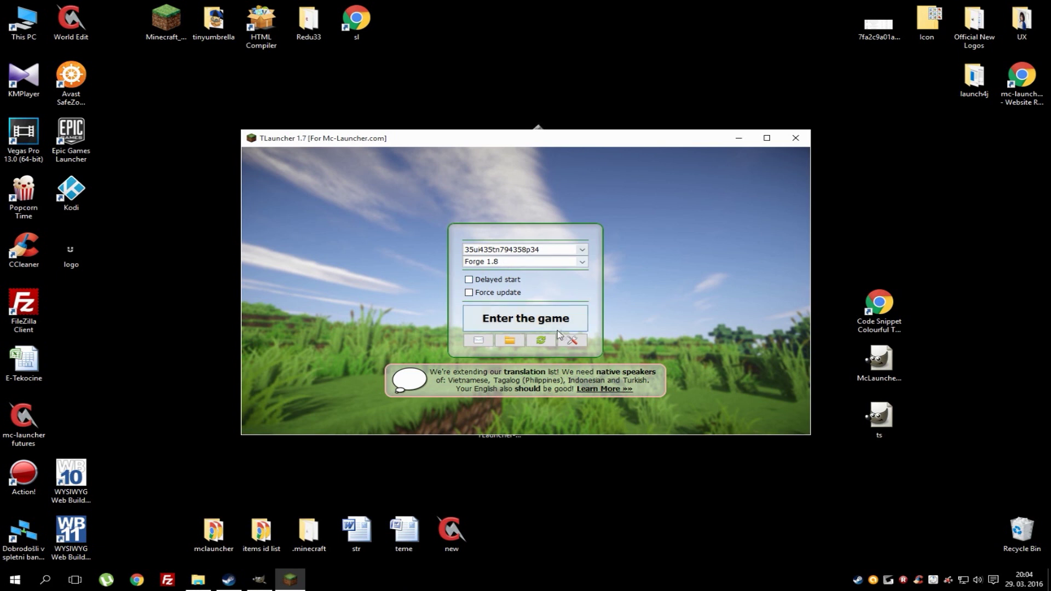
Step: Launch Minecraft with Forge 1.8 and look through Options > Music & Sound
left_click(518, 323)
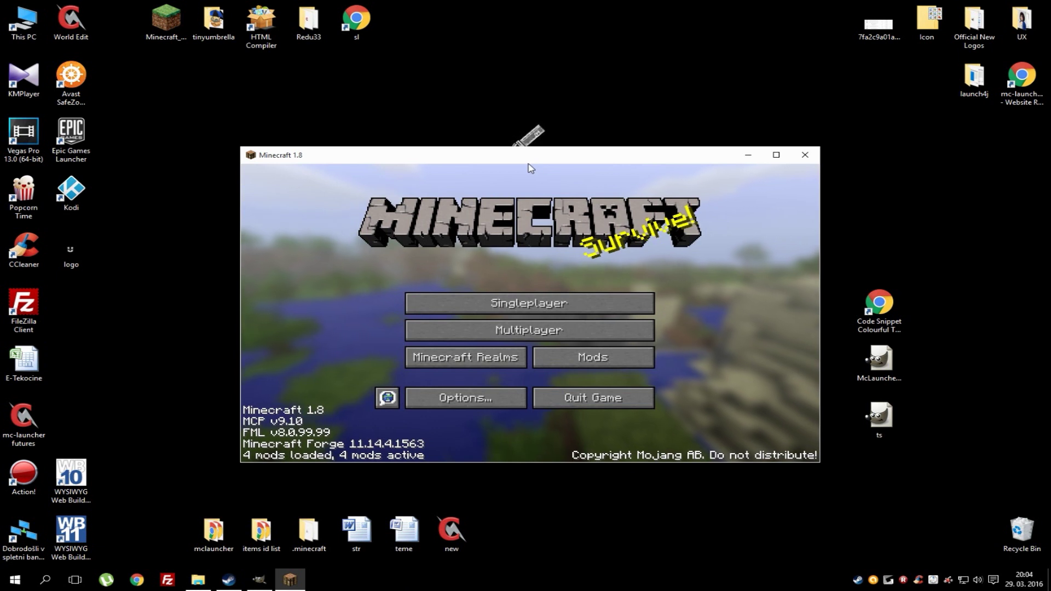
left_click(486, 408)
left_click(474, 298)
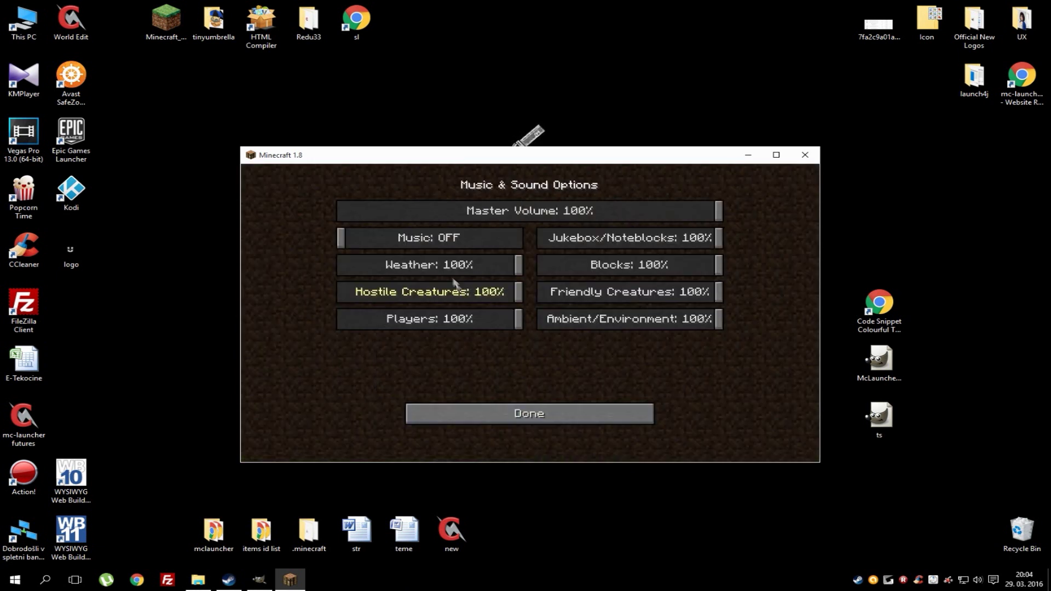
left_click(518, 417)
left_click(519, 416)
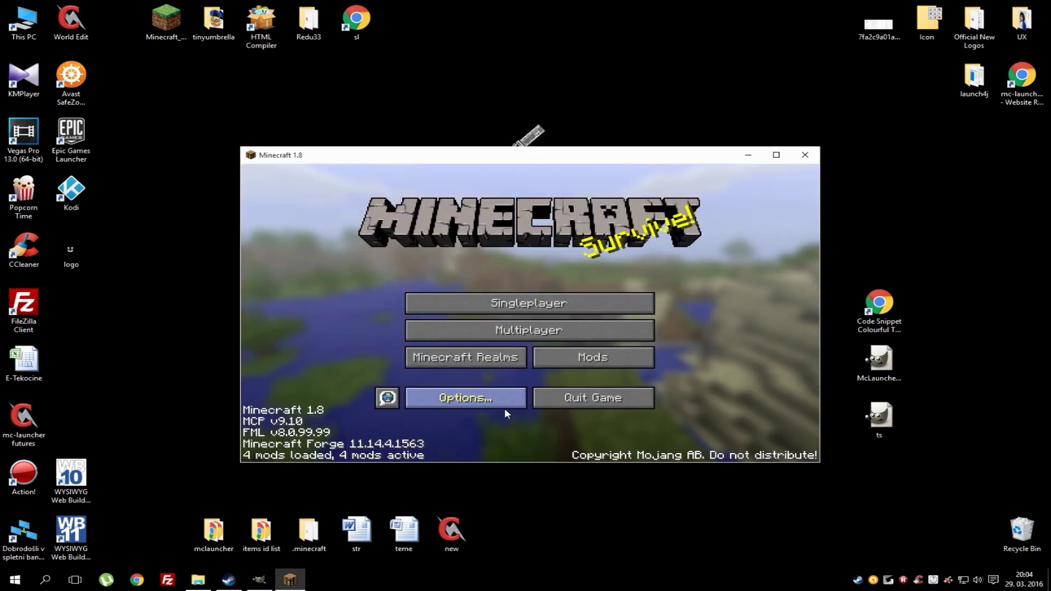
Step: Confirm TooManyItems in the Mods list, then open the Singleplayer world list
left_click(598, 371)
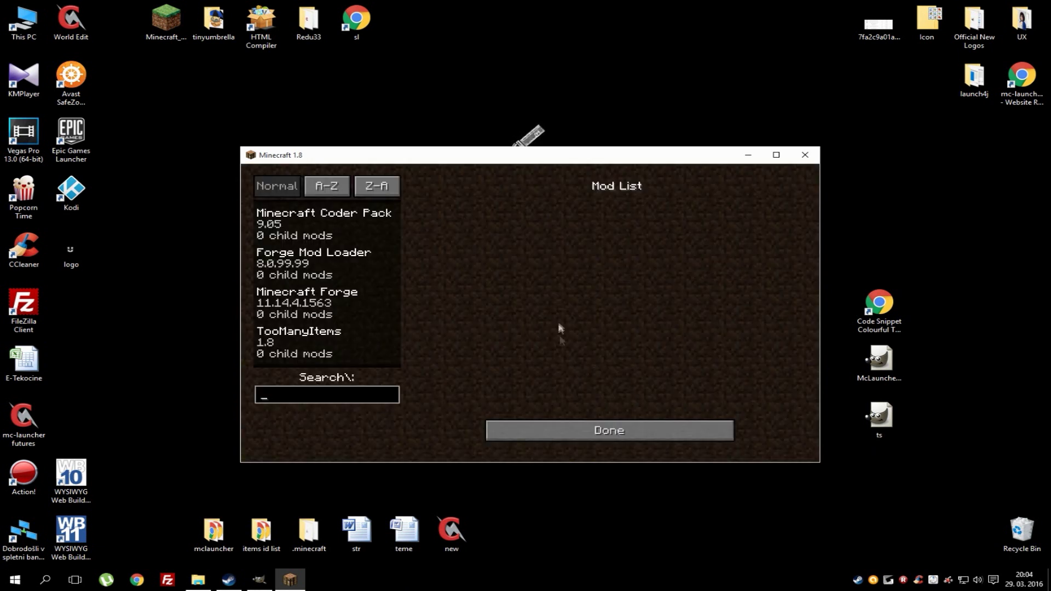
left_click(310, 355)
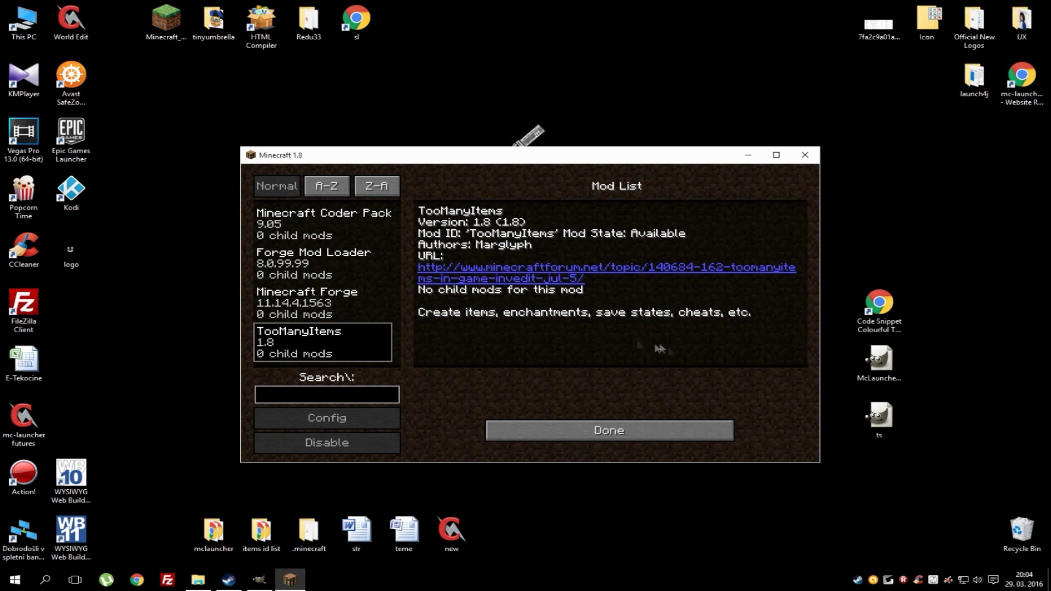
left_click(661, 423)
left_click(522, 306)
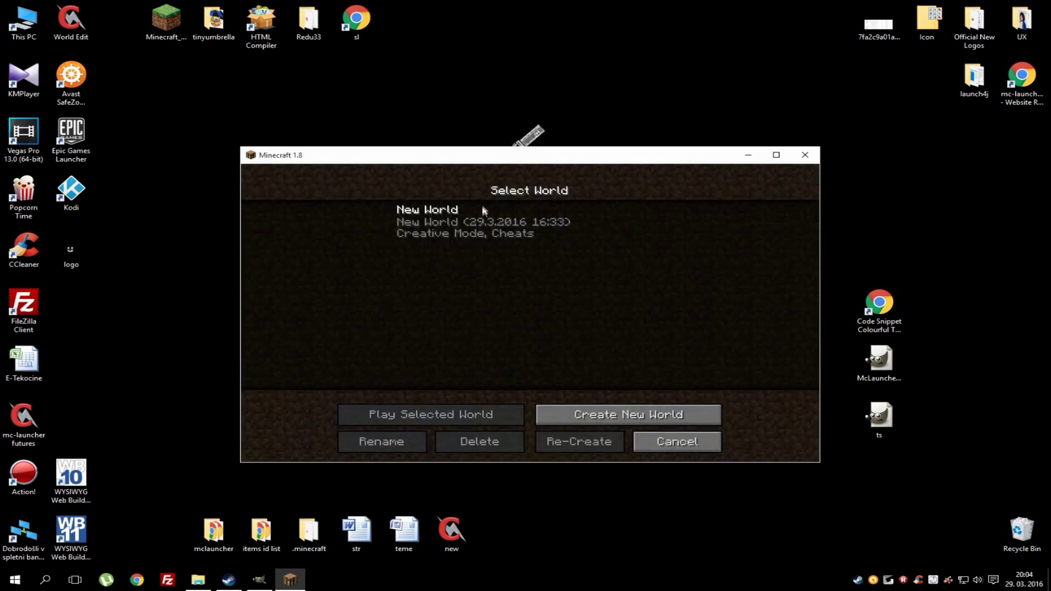
Step: Load New World and maximise the Minecraft window
double_click(439, 212)
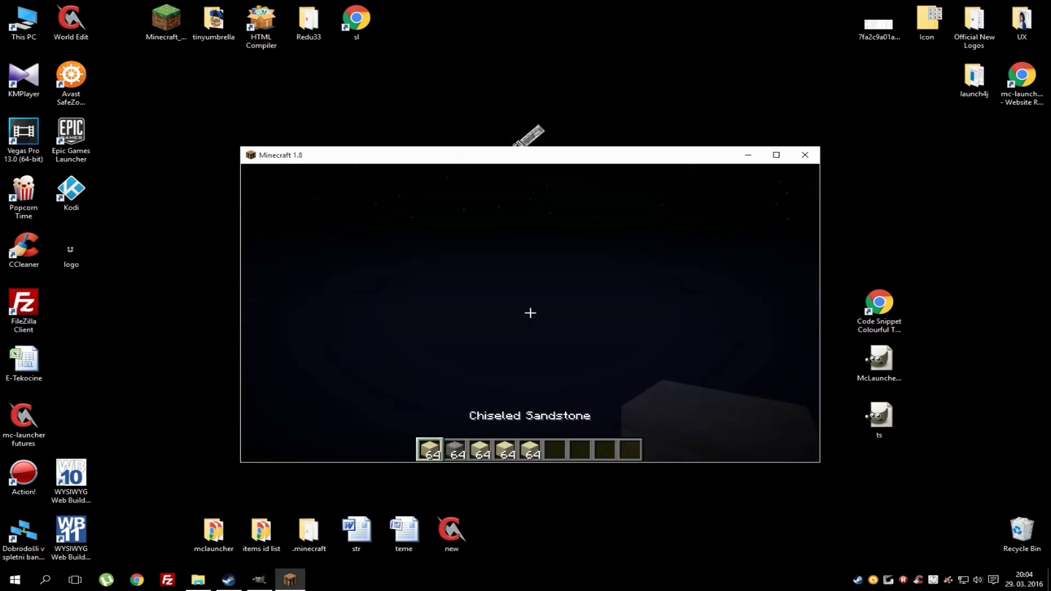
key("Escape")
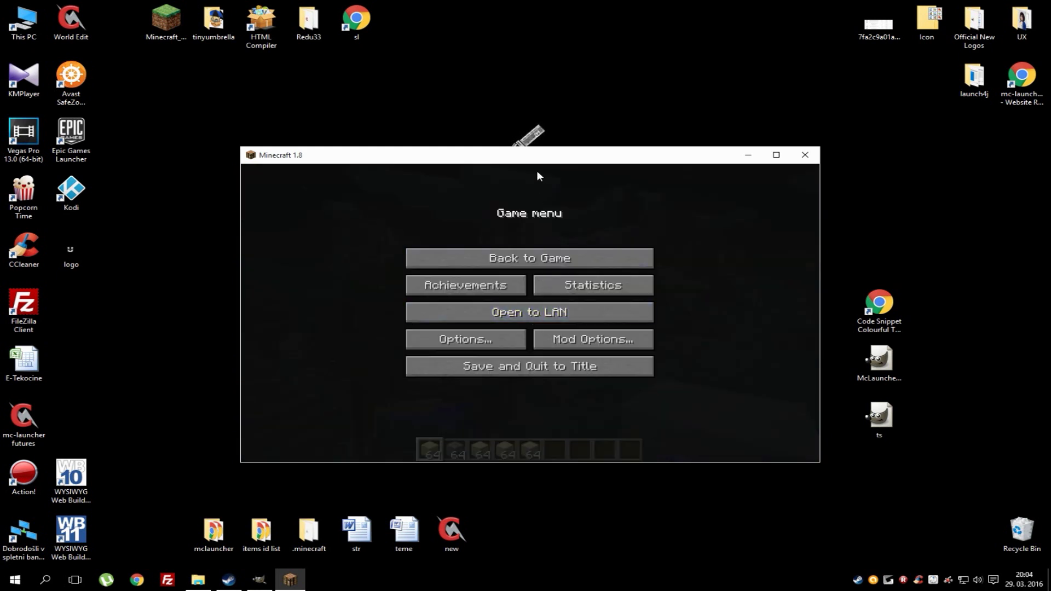
double_click(554, 160)
key("Escape")
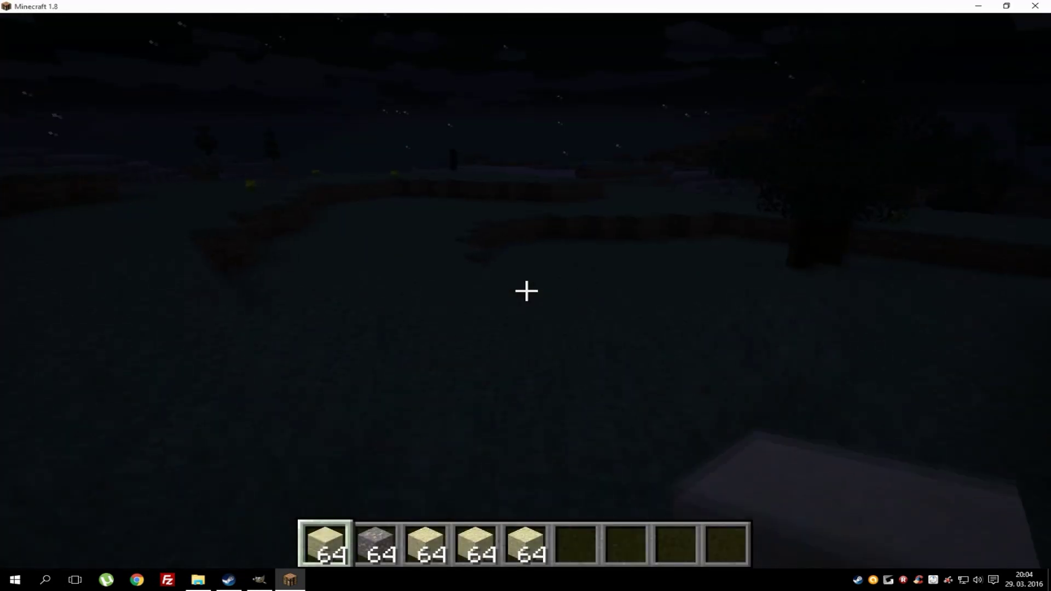
Step: Set the in-game time to noon from the TooManyItems panel
key("e")
left_click(952, 47)
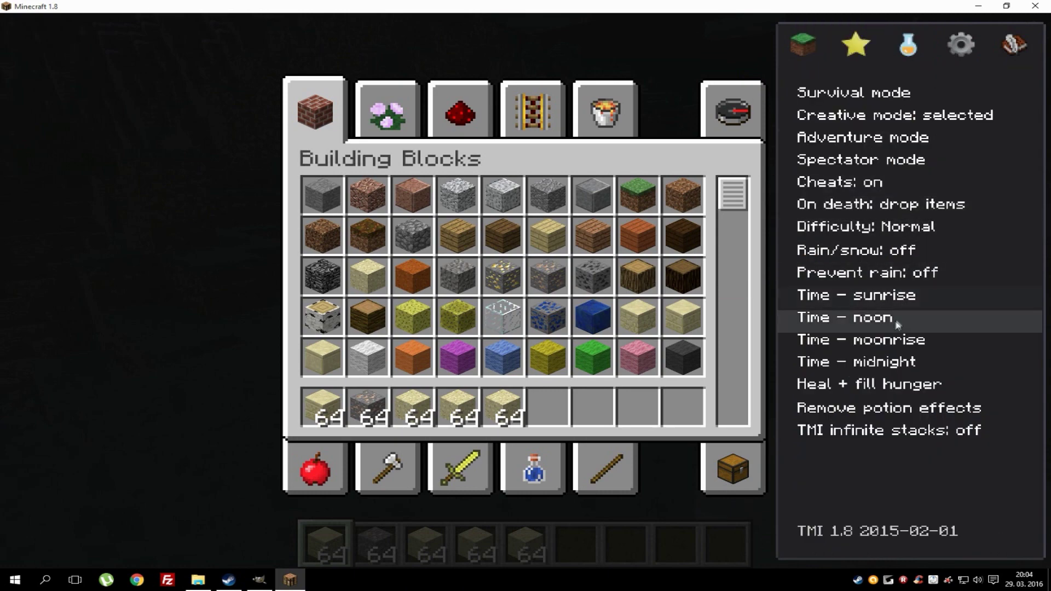
left_click(887, 319)
key("e")
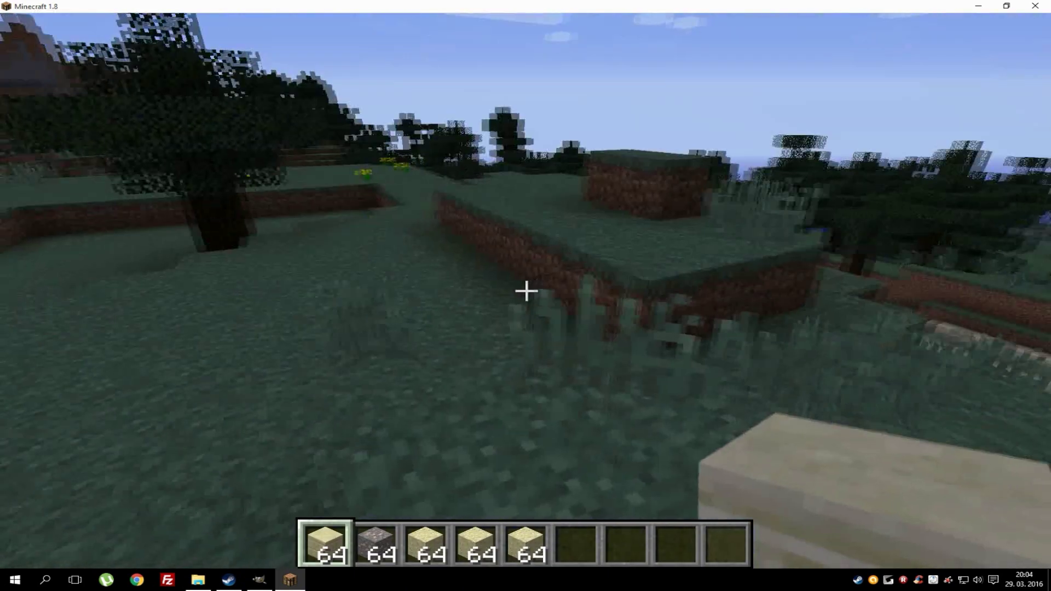
Step: Switch the game mode through Survival and Creative to Spectator using the TMI panel
key("e")
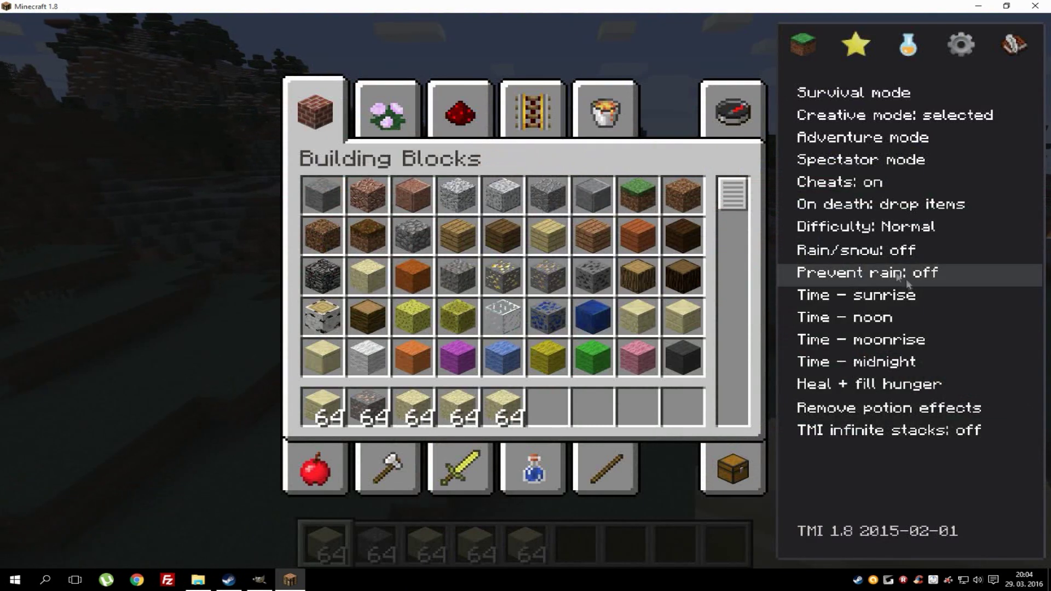
left_click(884, 117)
key("e")
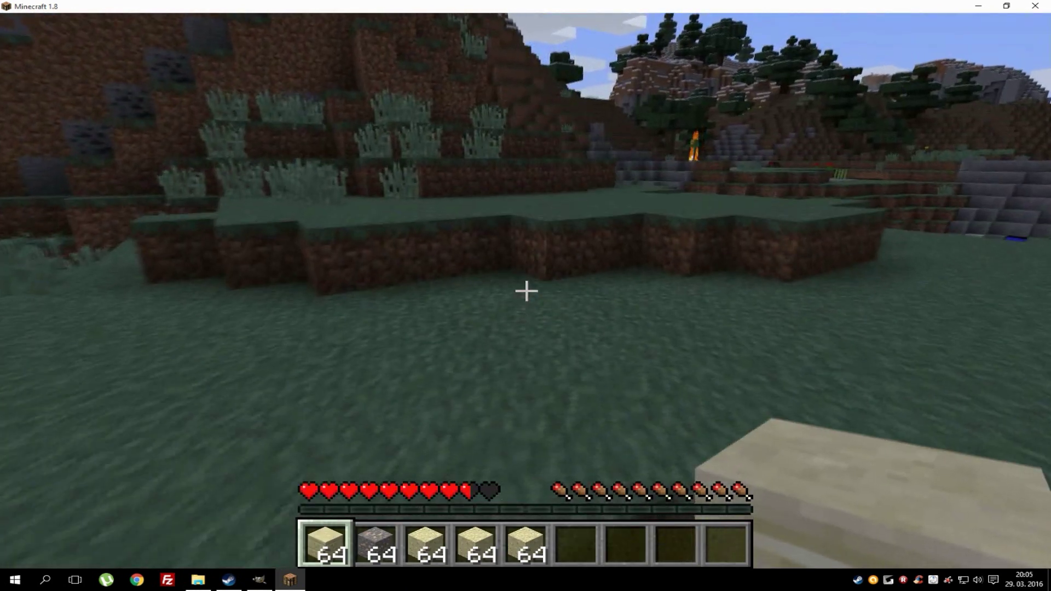
key("e")
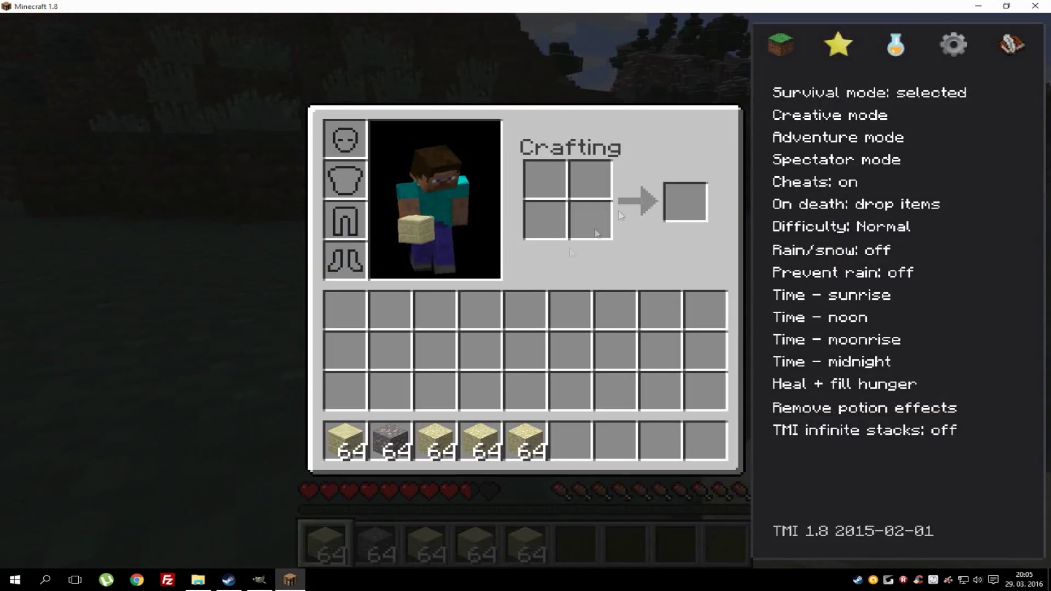
left_click(845, 120)
left_click(857, 157)
key("e")
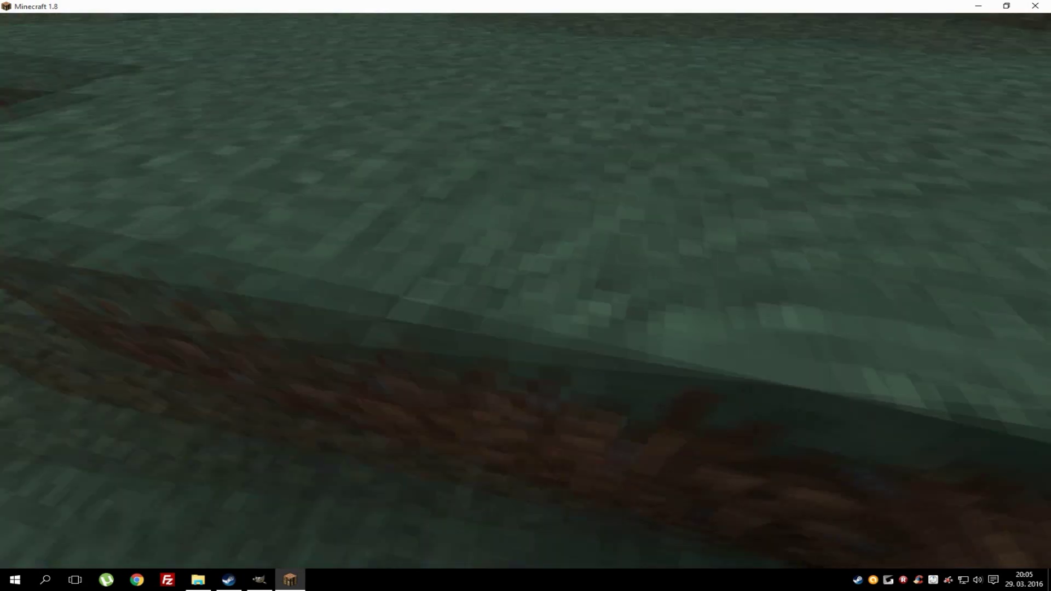
Step: Fly down into the cave, back up, then forward over the lake into the valley meadow
key("shift")
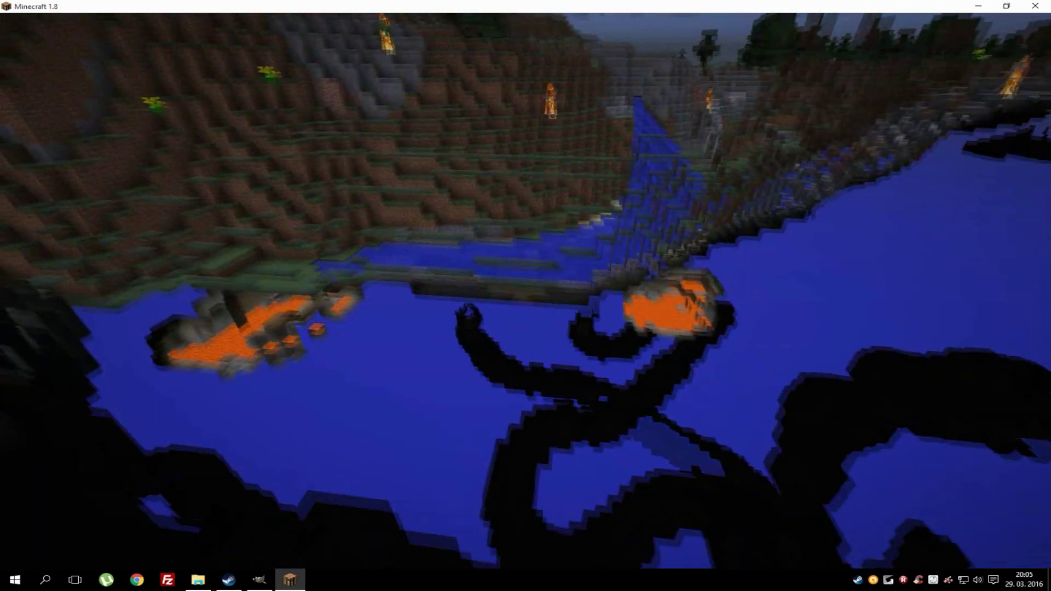
key("space")
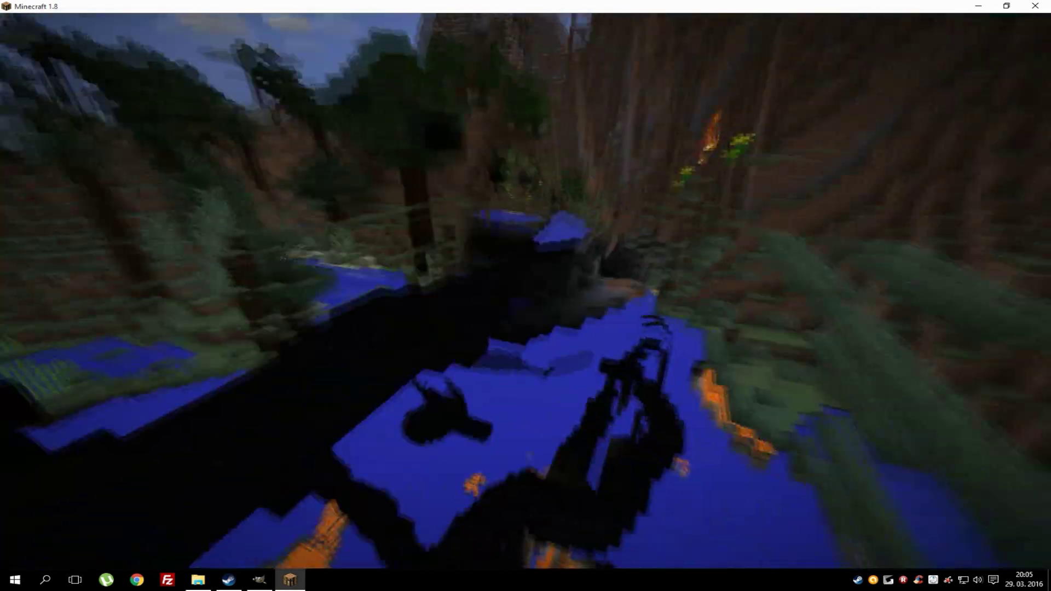
key("w")
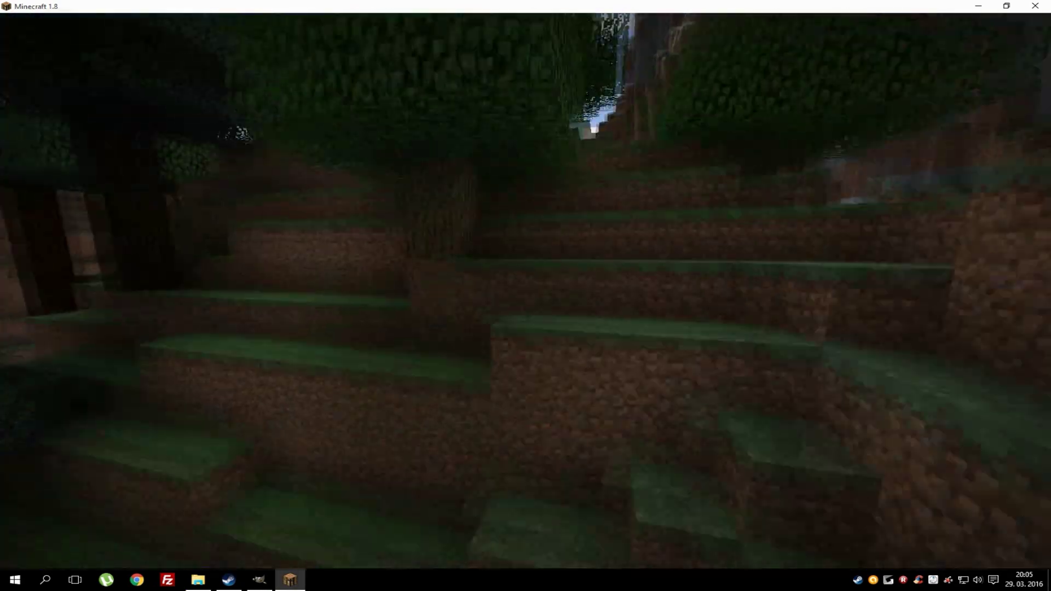
key("w")
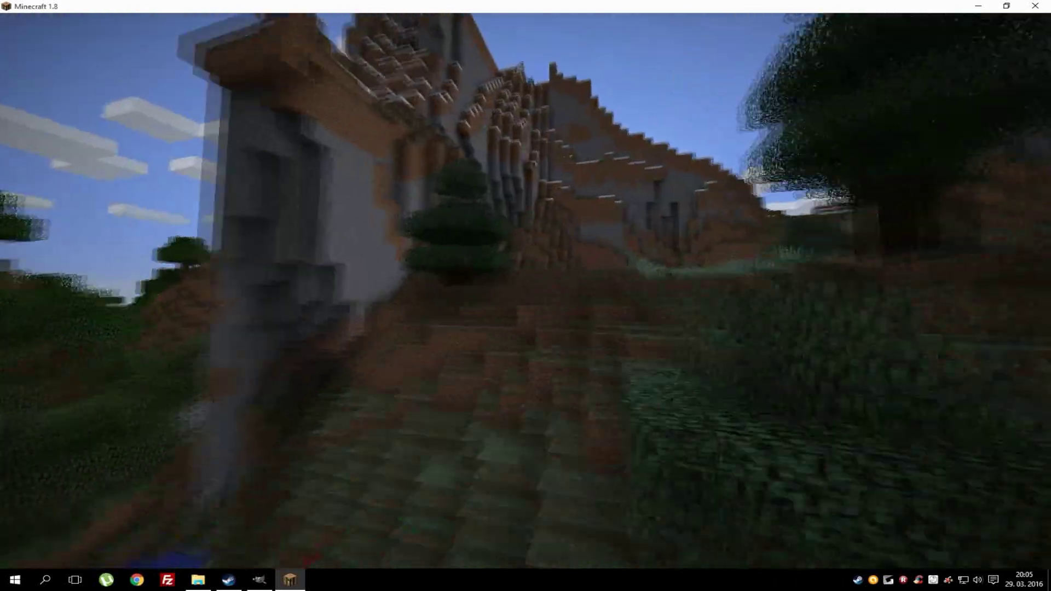